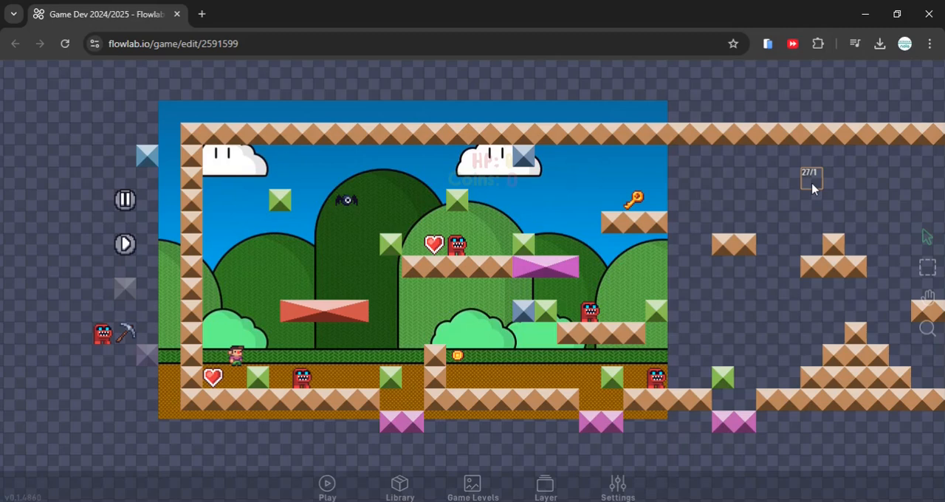
left_click(458, 355)
left_click(436, 372)
left_click_drag(424, 306, 283, 300)
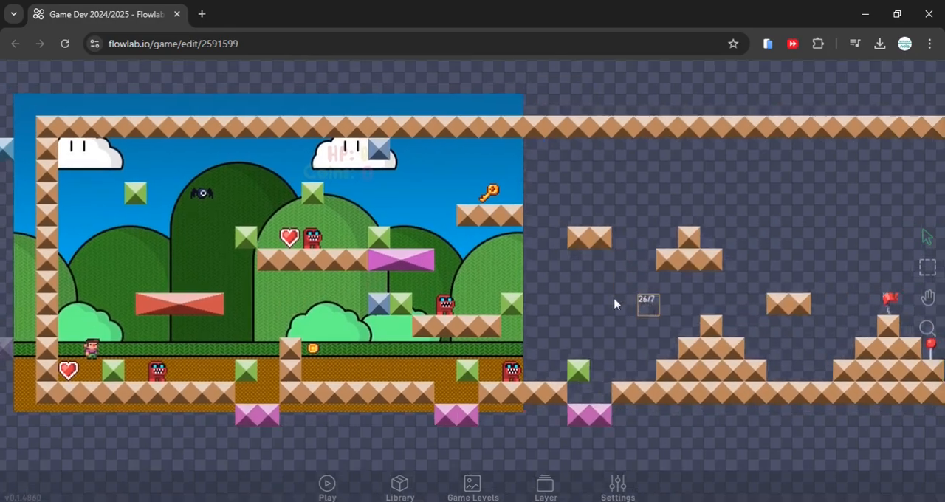
left_click_drag(616, 301, 511, 312)
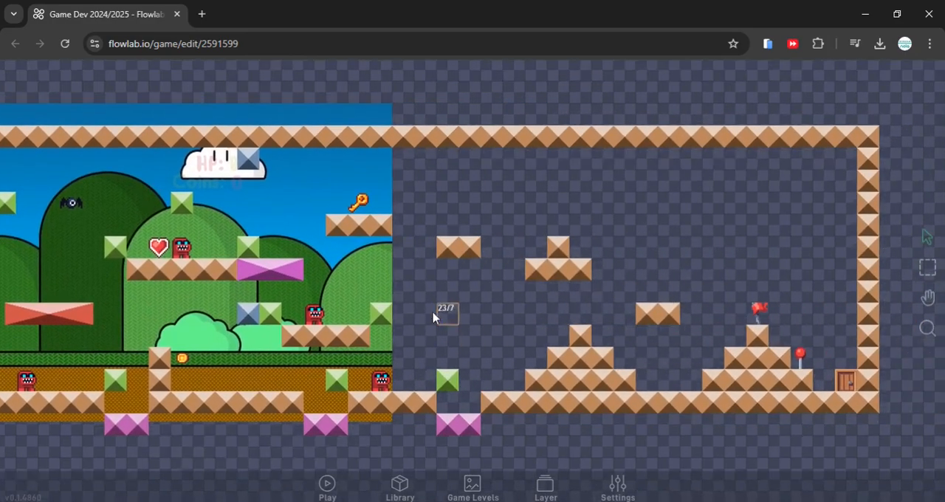
left_click_drag(443, 313, 717, 285)
left_click_drag(404, 305, 396, 323)
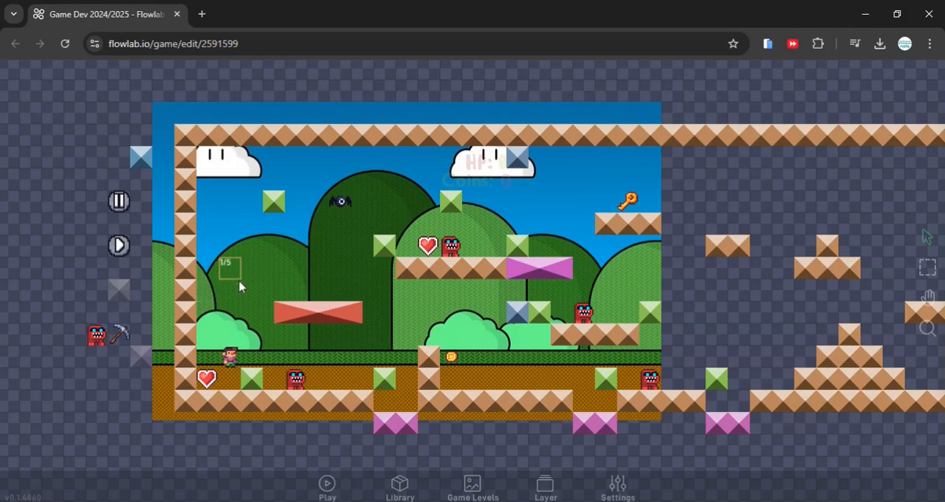
Open the behaviors of the player character in the level
left_click(231, 357)
left_click(258, 340)
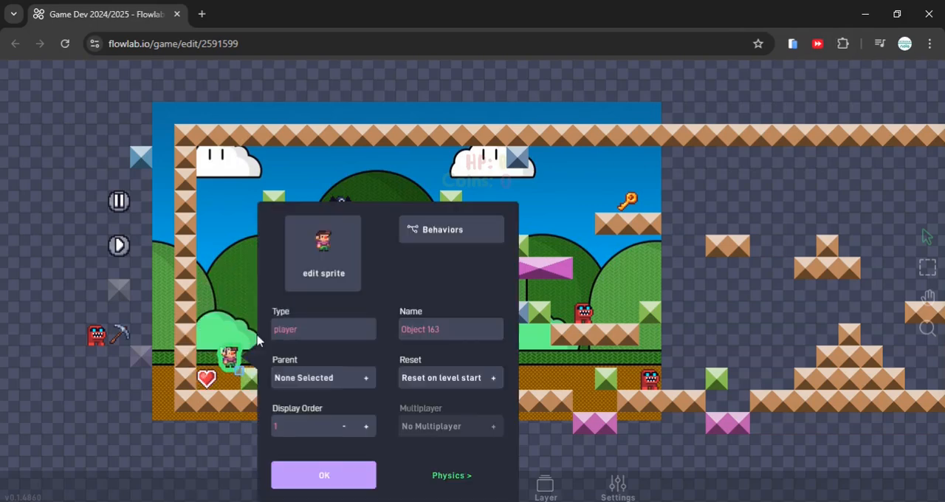
left_click(445, 238)
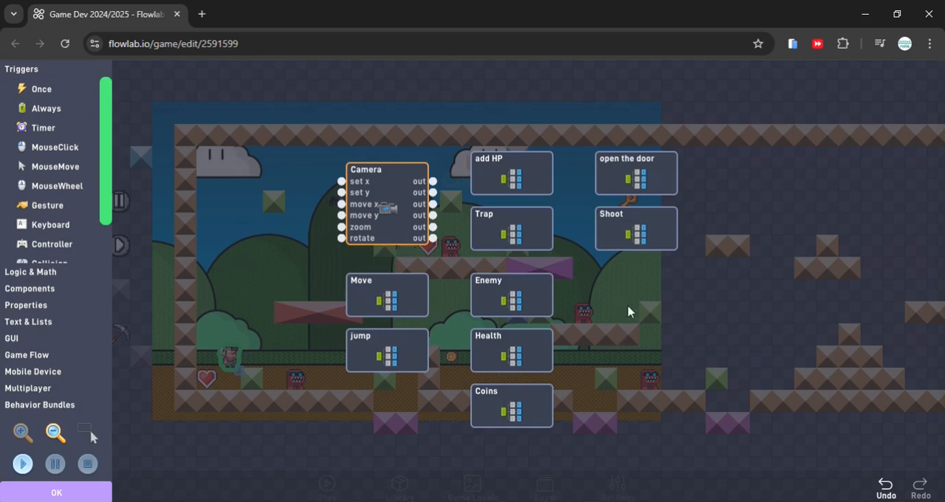
Add a new behavior bundle to the player's behaviors and place it directly below the Shoot bundle
left_click_drag(627, 312, 568, 288)
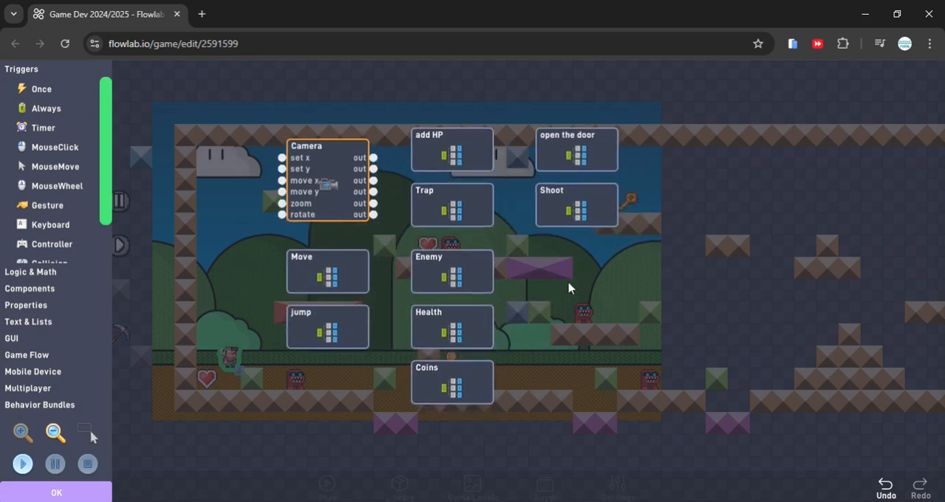
left_click(65, 404)
left_click(59, 239)
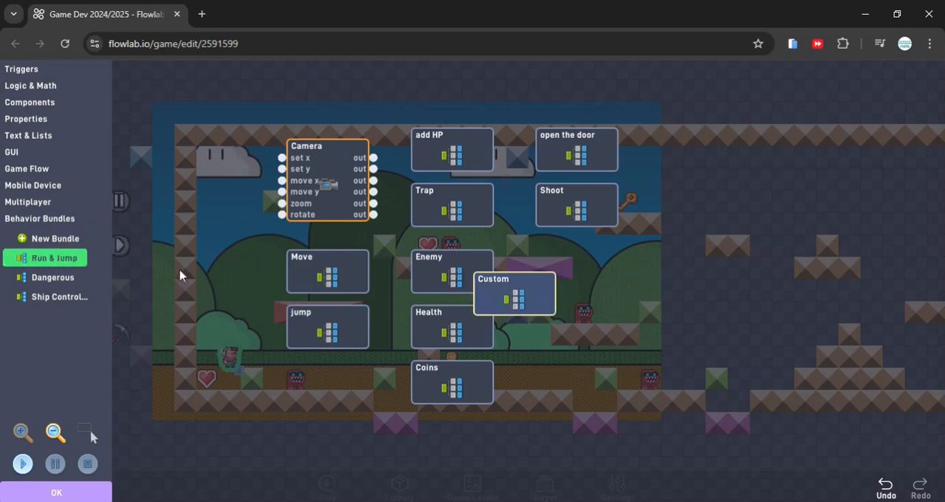
left_click_drag(512, 299, 578, 277)
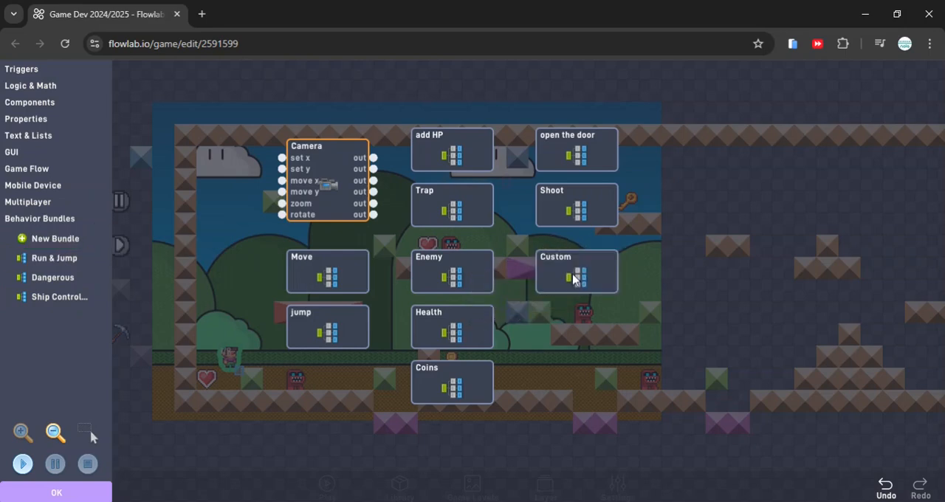
Label the new custom bundle "Sound" and open it for editing
left_click(575, 281)
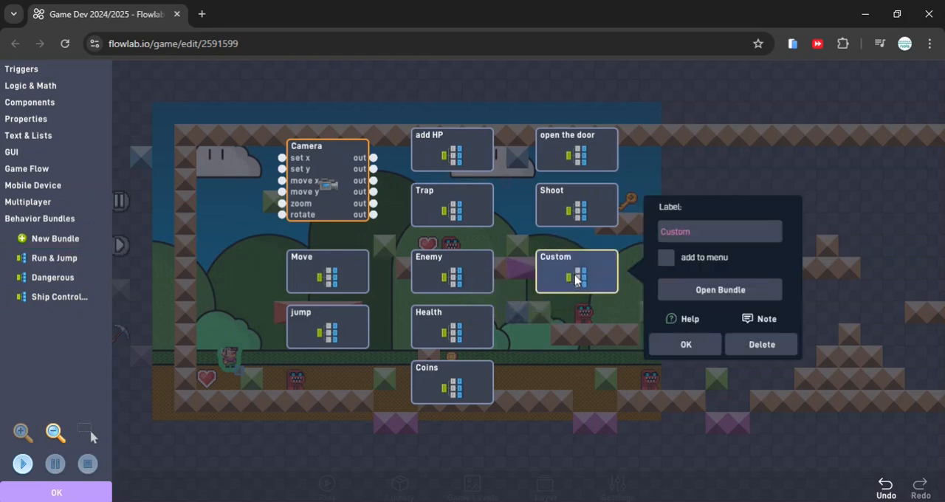
left_click(700, 232)
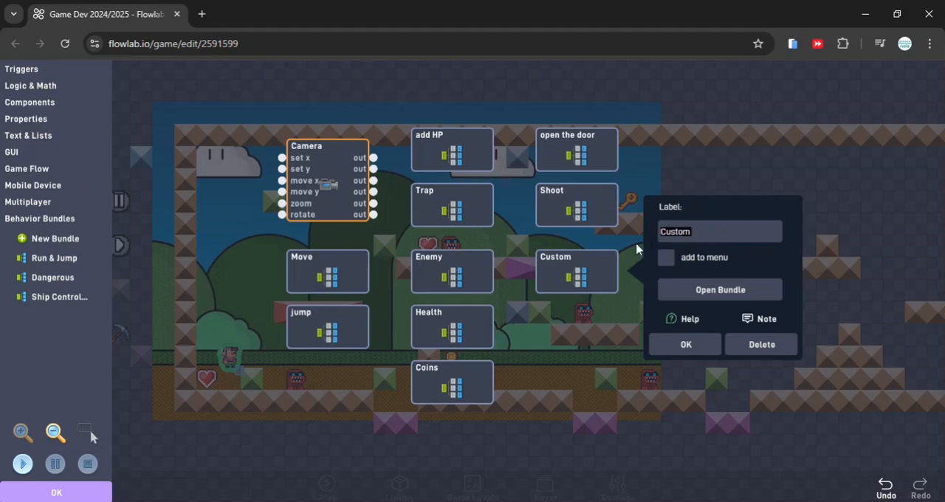
type("Sound")
left_click(699, 291)
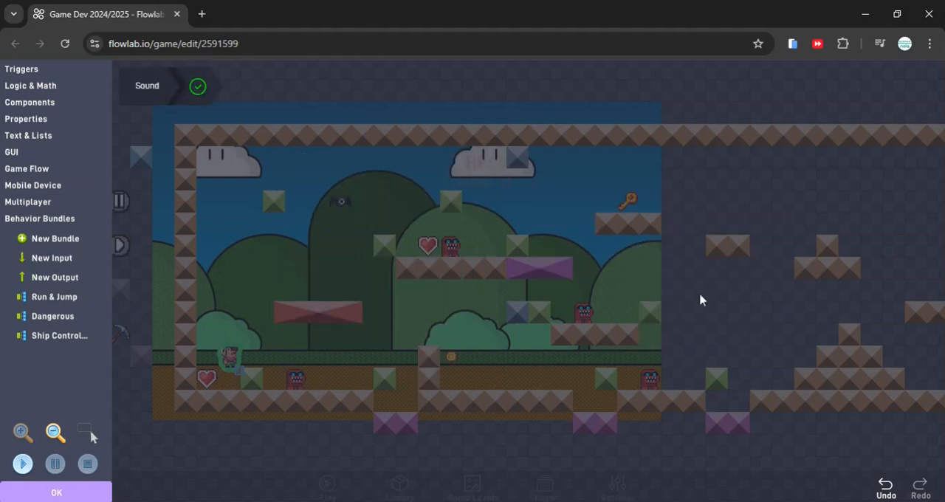
Add a Sound component to the empty Sound bundle
left_click(37, 120)
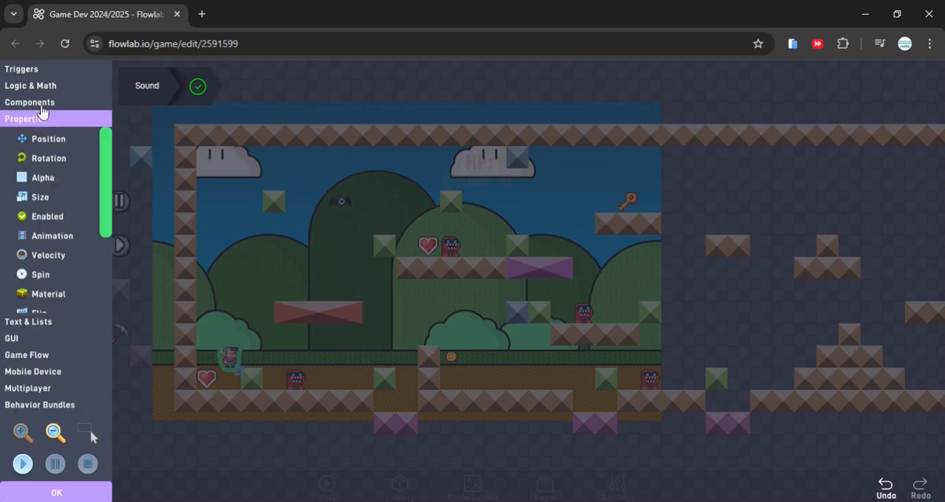
left_click(16, 103)
left_click_drag(60, 128, 632, 260)
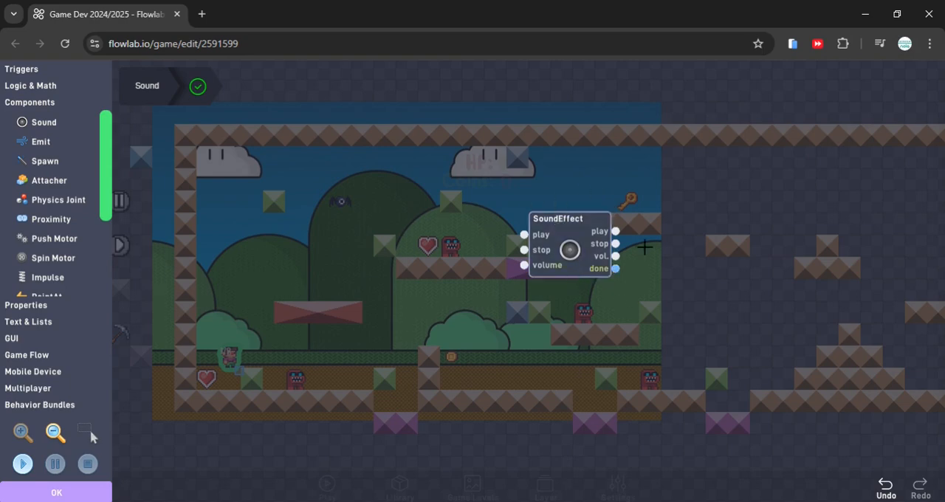
Add a Once trigger beside the SoundEffect block and connect its out port to the play input
left_click(43, 69)
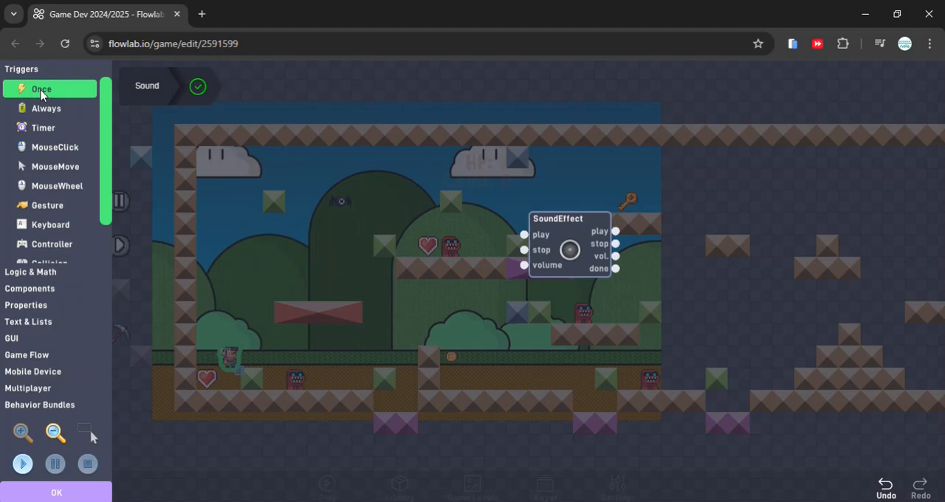
left_click(41, 90)
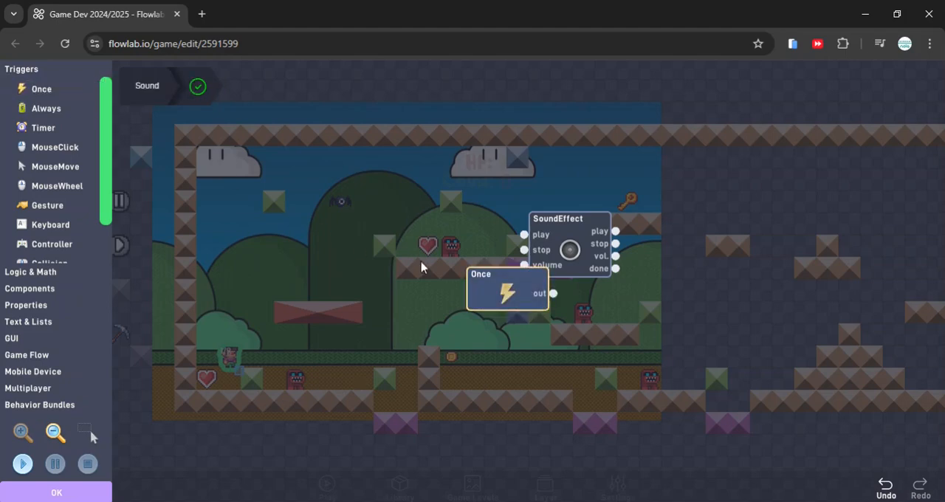
left_click_drag(505, 296, 381, 251)
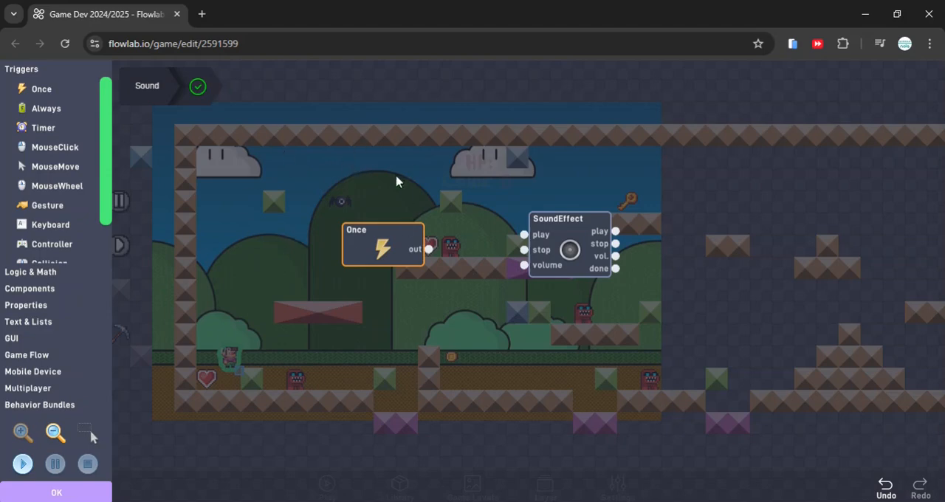
left_click_drag(427, 249, 524, 235)
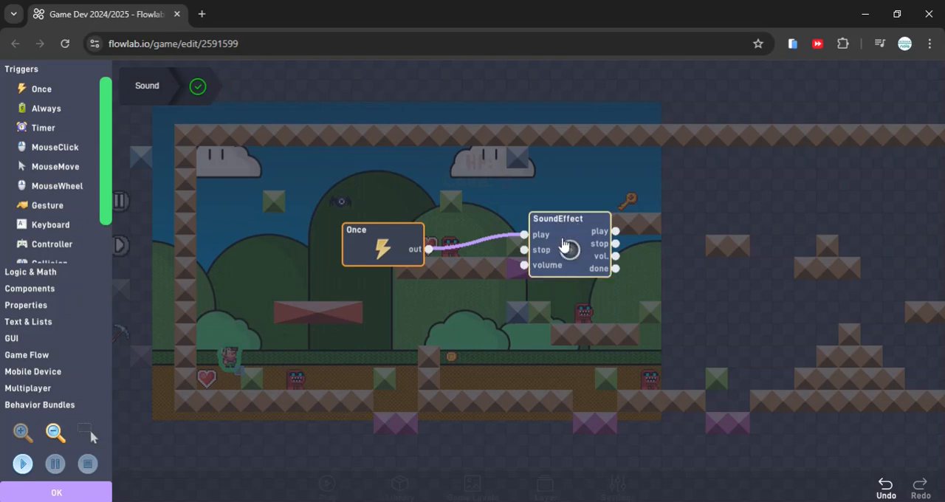
Lower the SoundEffect block's volume to about 13.8
left_click(568, 250)
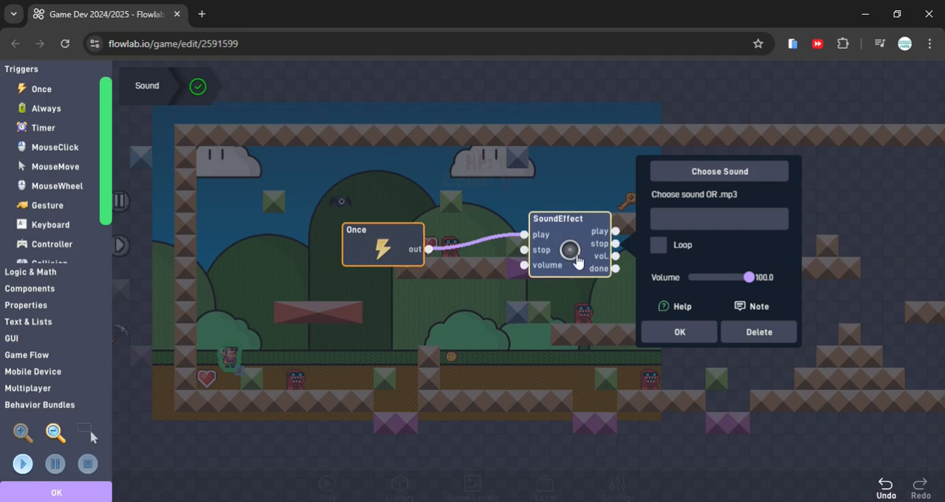
left_click(674, 333)
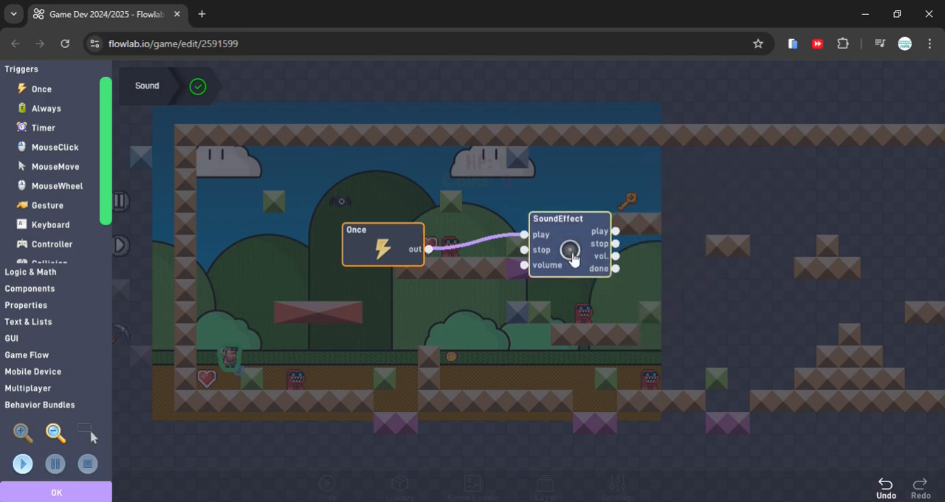
left_click(571, 252)
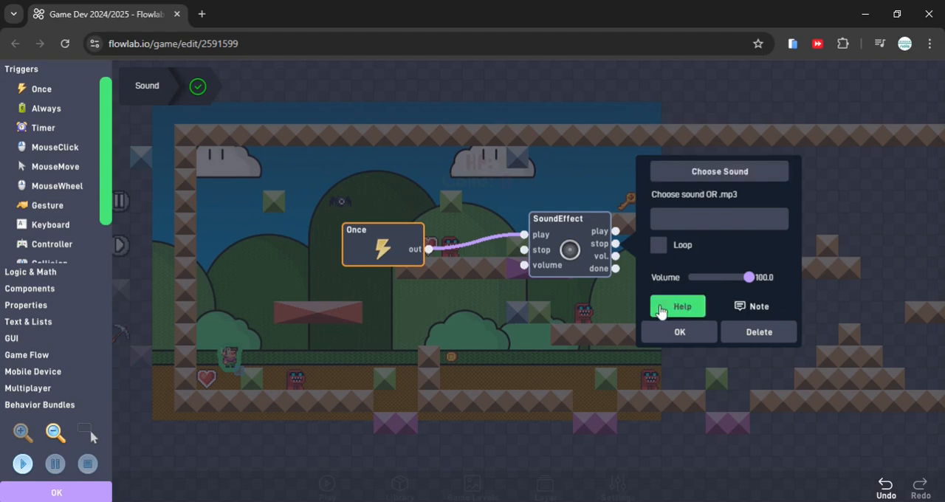
left_click_drag(744, 279, 702, 288)
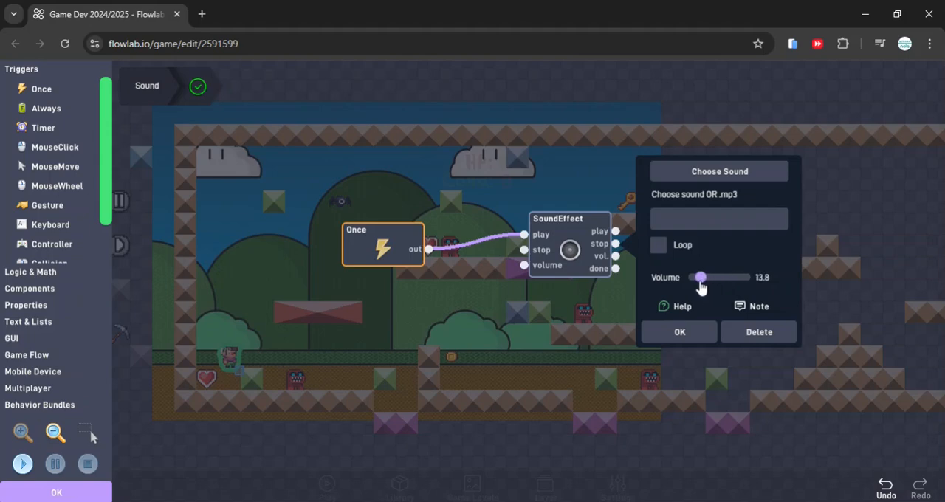
Browse the game-music library for the SoundEffect block and preview the devastation, on-the-run and pasture-and-prairie tracks in one album
left_click(695, 168)
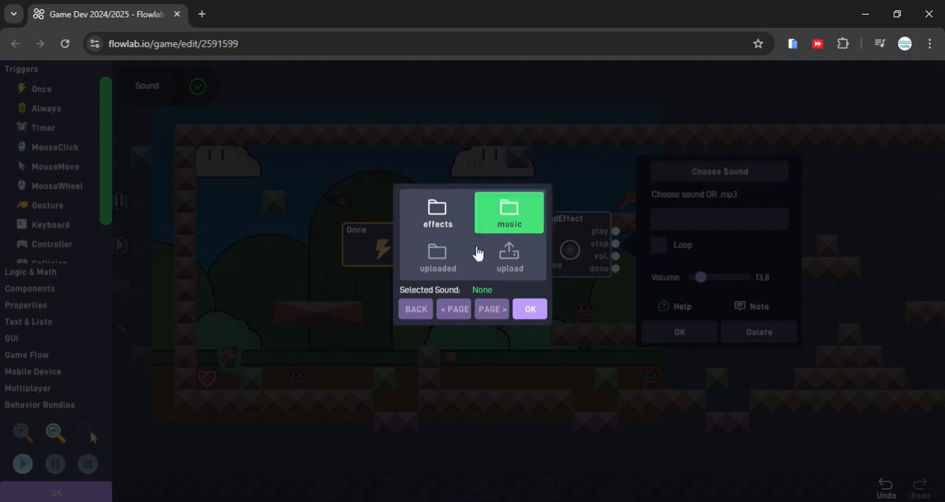
left_click(512, 231)
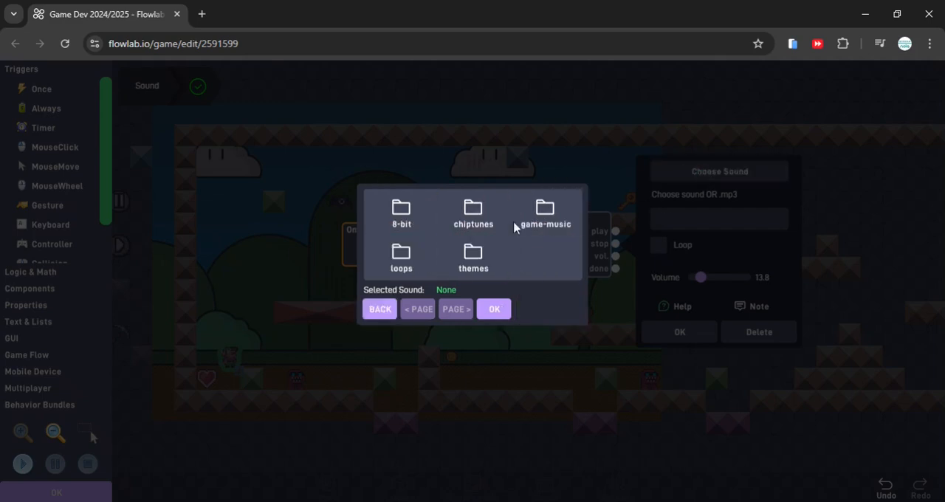
left_click(544, 210)
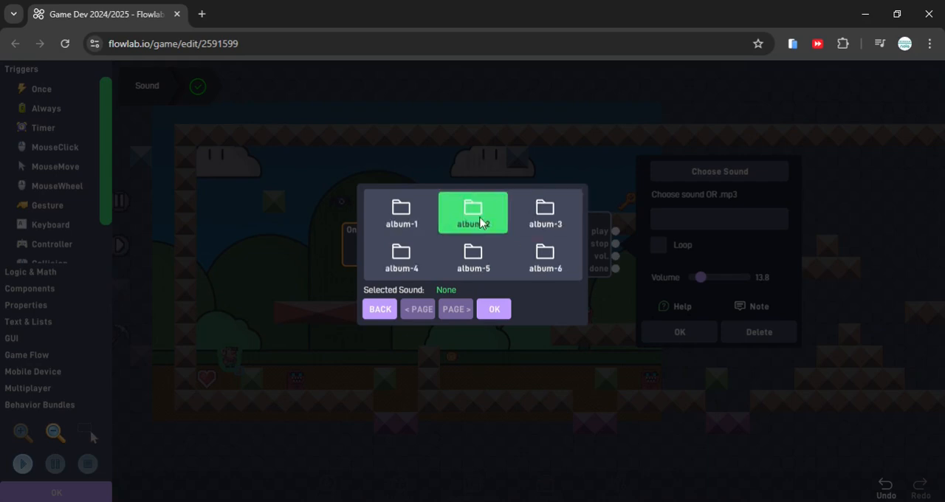
left_click(544, 214)
left_click(455, 183)
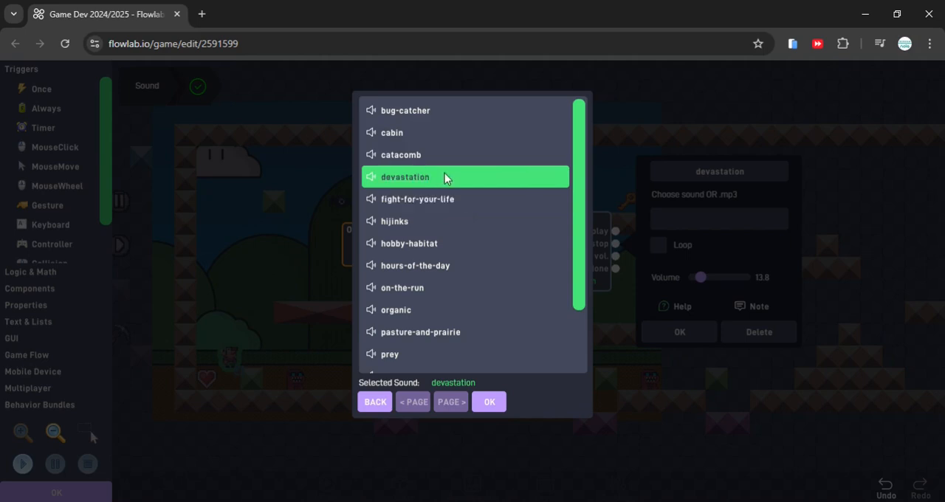
left_click(413, 296)
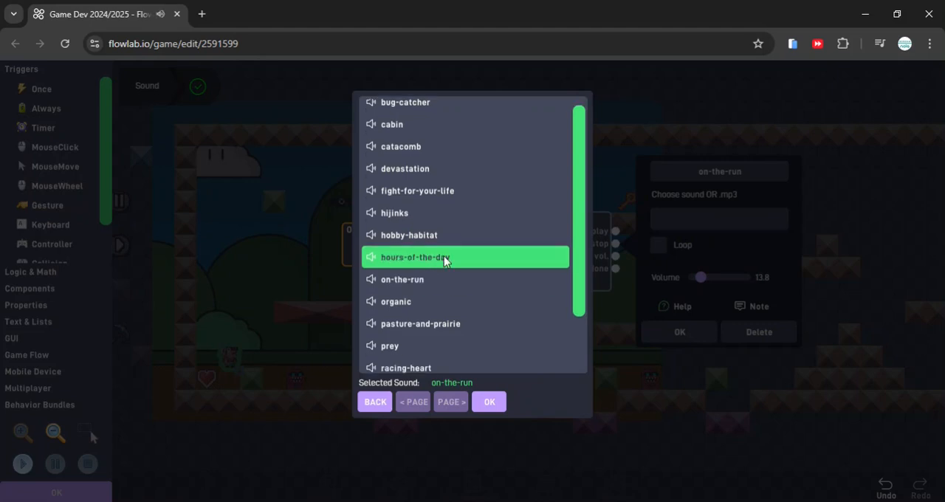
scroll(430, 251, "down", 1)
scroll(431, 258, "down", 2)
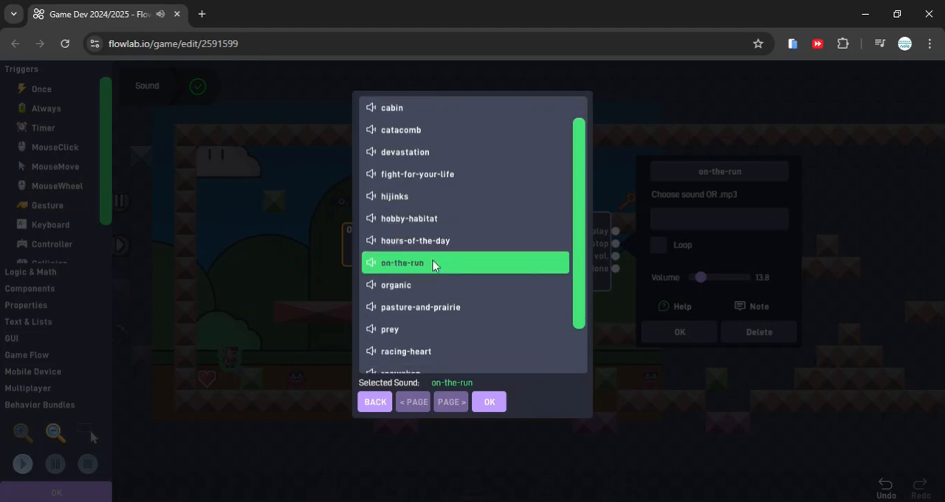
left_click(420, 306)
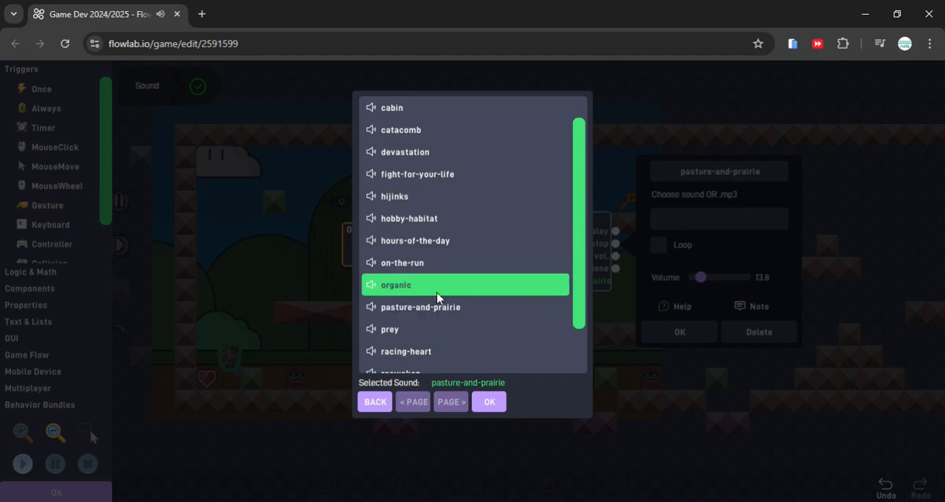
scroll(436, 309, "down", 5)
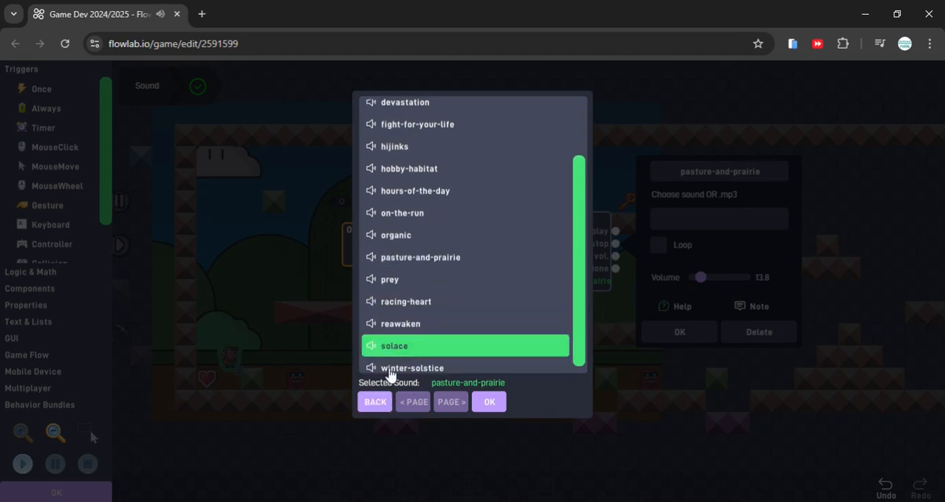
Switch to another game-music album and preview the mystery-twang, hello-friend, a-challenge and win-effect tracks
left_click(378, 404)
left_click(405, 250)
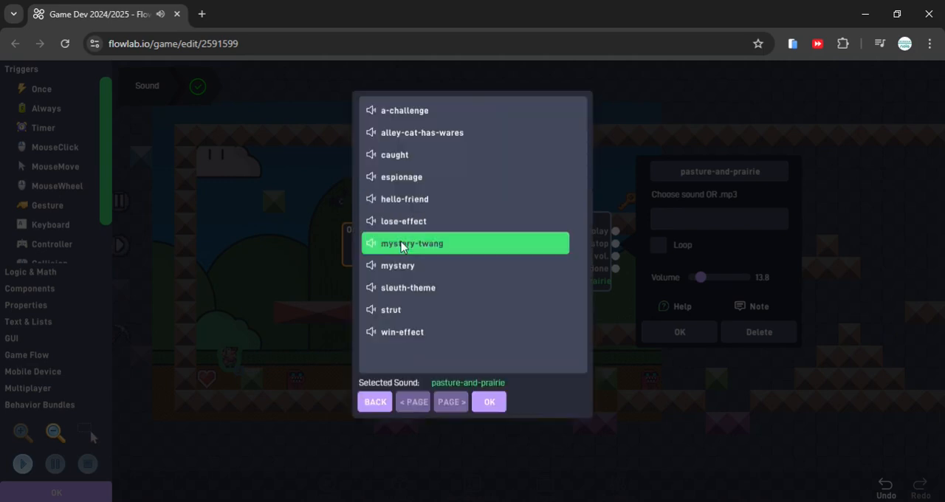
left_click(402, 244)
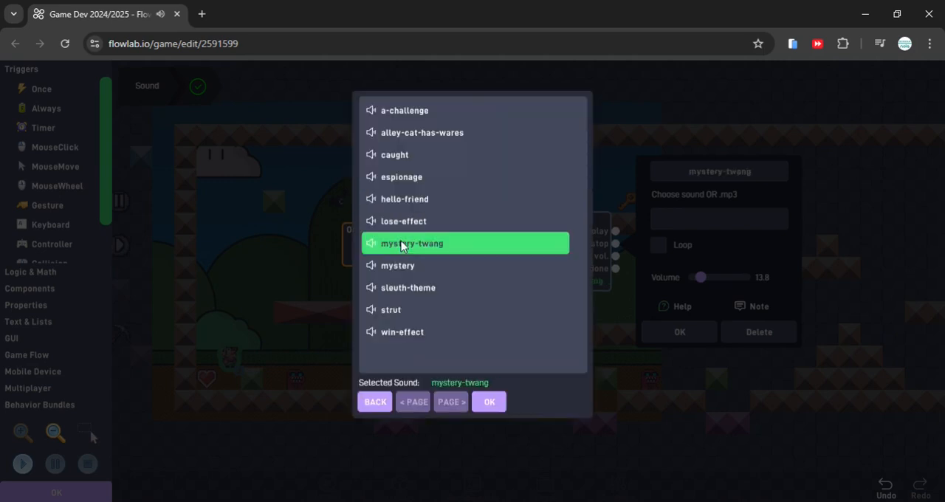
left_click(414, 198)
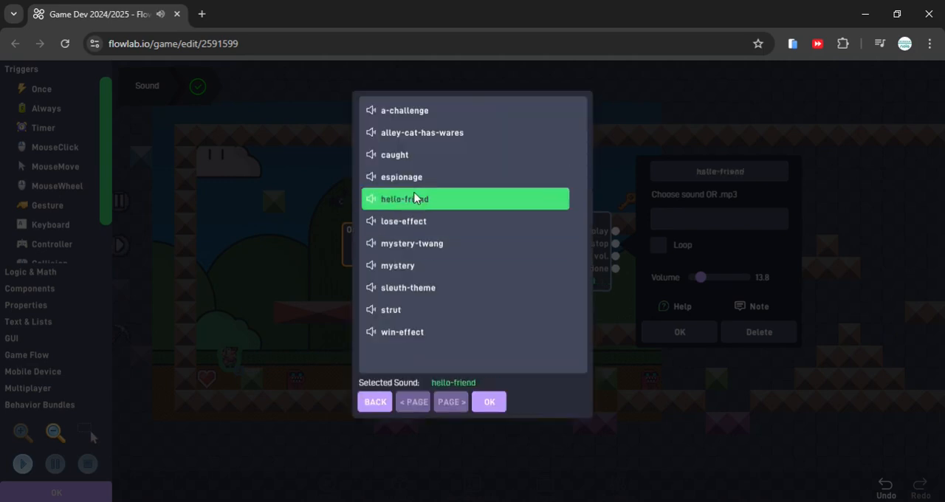
left_click(419, 112)
left_click(387, 330)
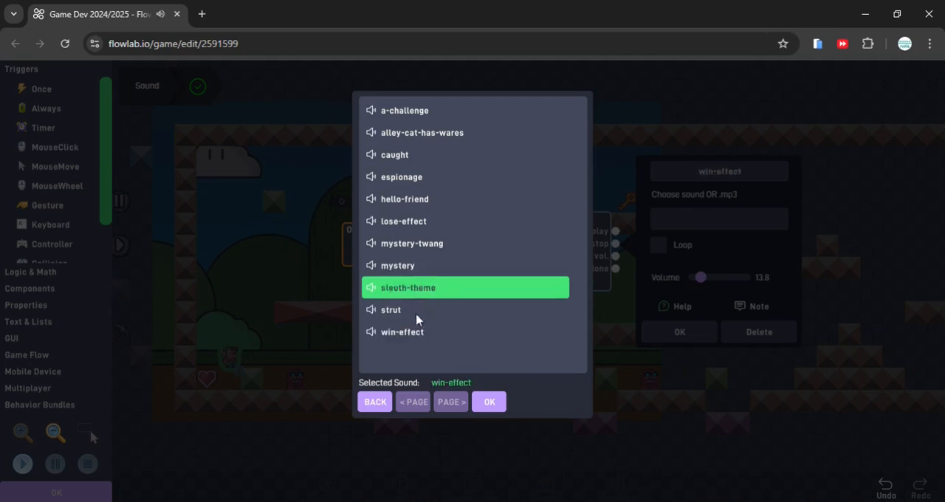
Switch to another game-music album and preview the idle-villager and beyond tracks
left_click(378, 402)
left_click(419, 261)
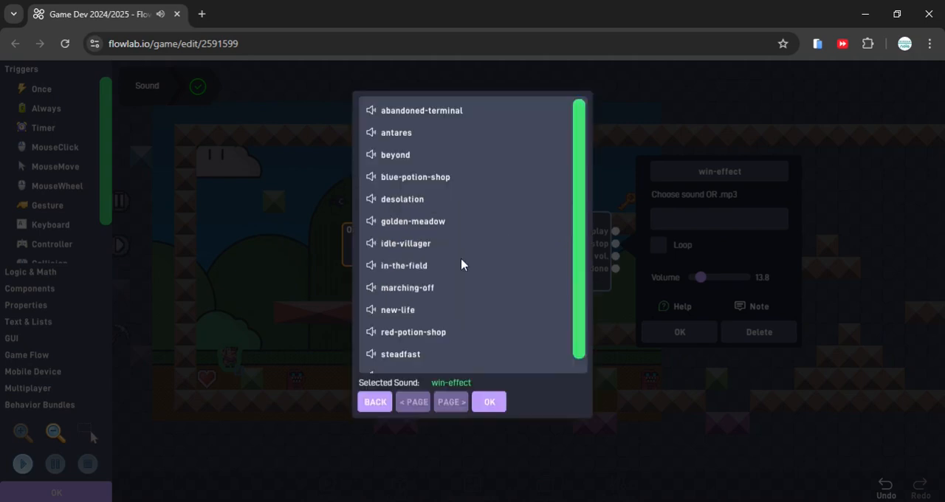
left_click(440, 243)
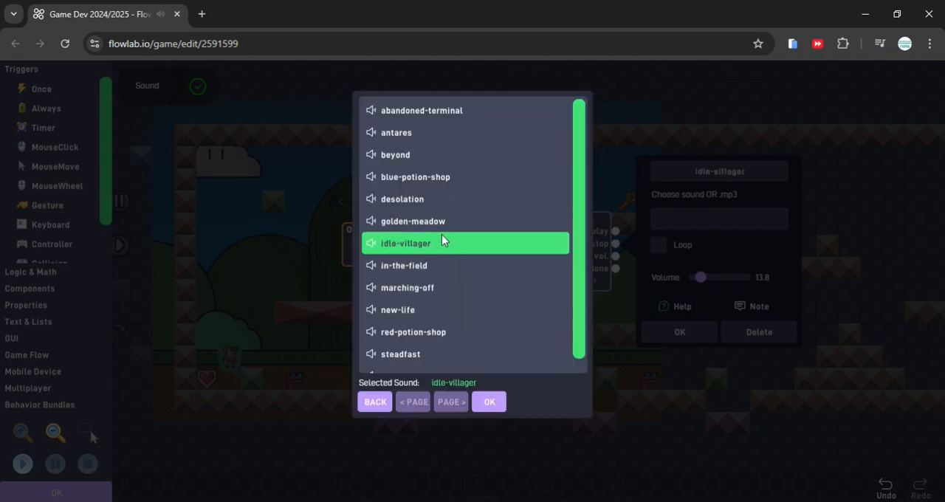
left_click(424, 161)
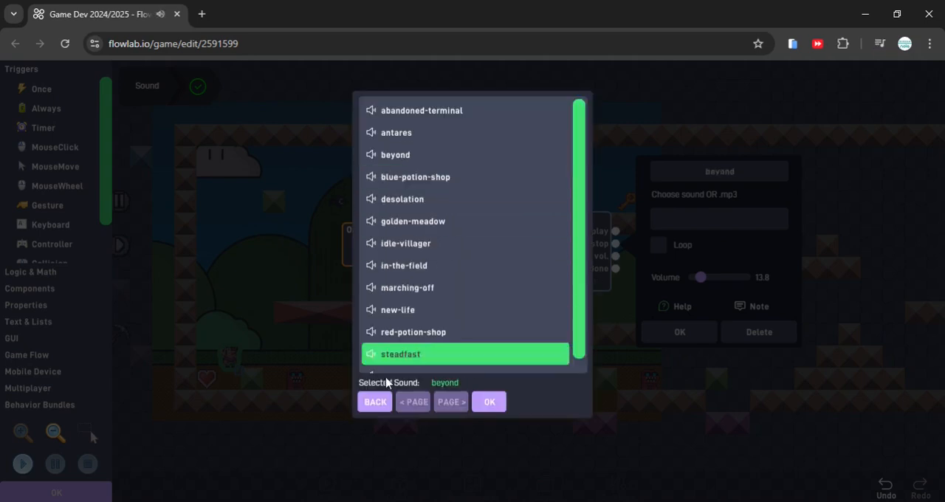
Assign the boss-fight track from the chiptunes music library to the SoundEffect block and accept its settings
left_click(384, 395)
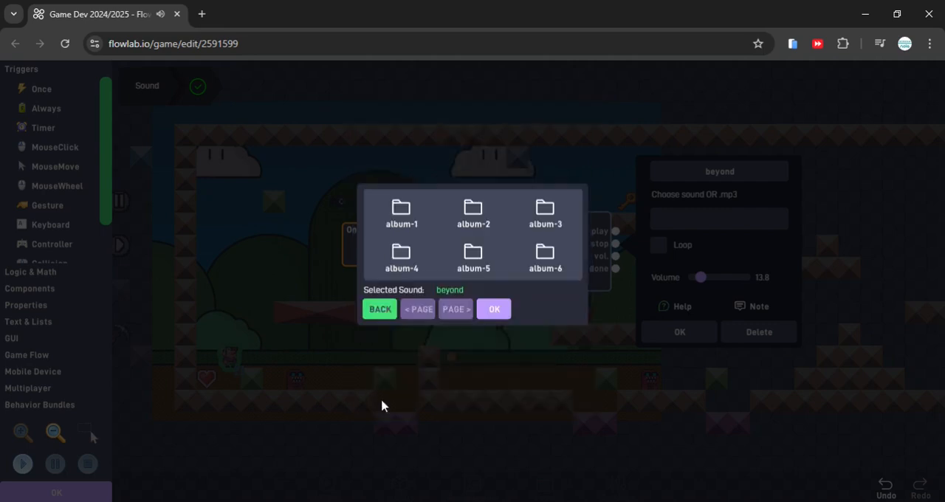
left_click(380, 311)
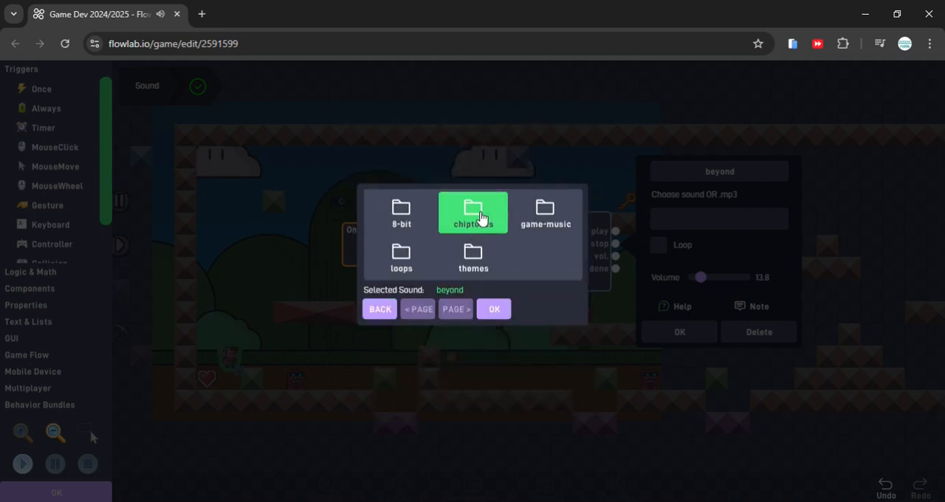
left_click(480, 213)
left_click(493, 244)
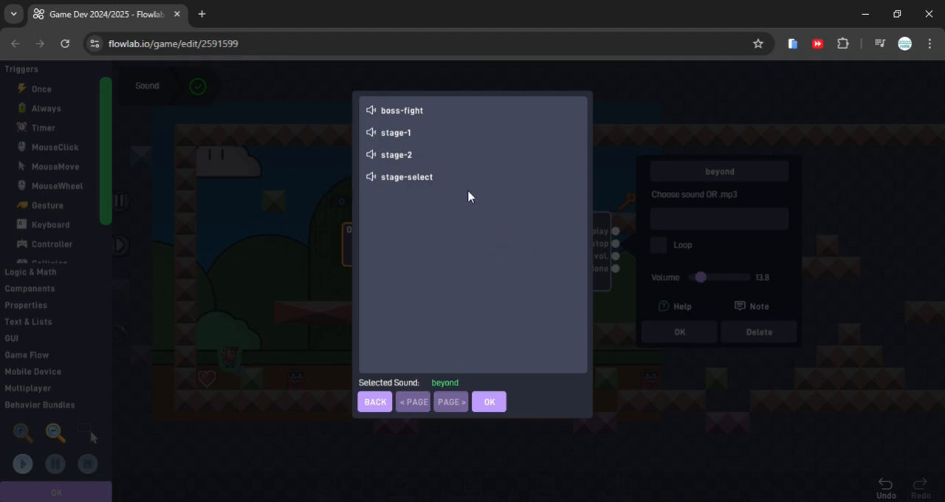
left_click(423, 114)
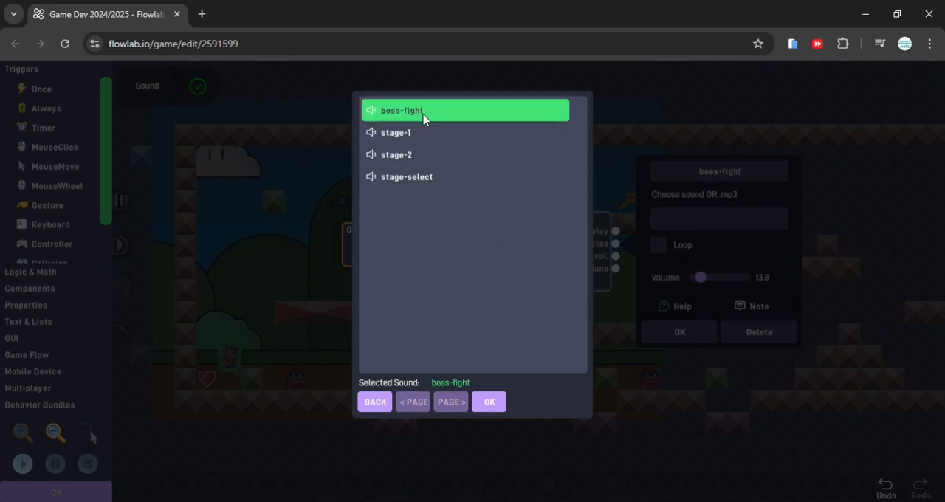
left_click(490, 403)
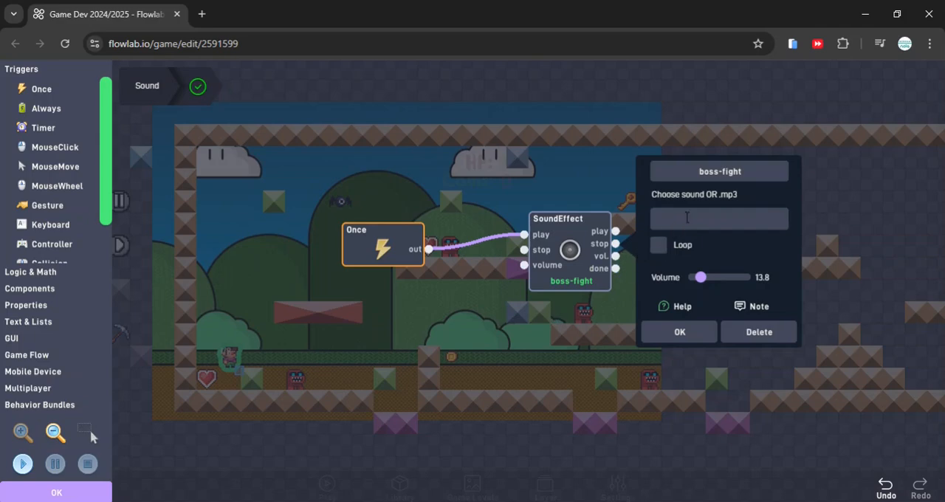
left_click(673, 332)
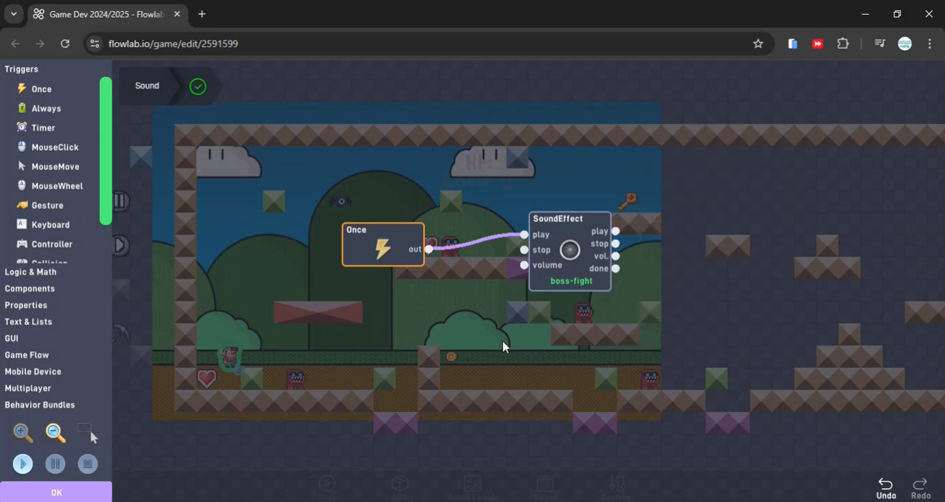
Leave the behavior editor, play-test the game by moving and jumping across the platforms with the music playing, and return to the level editor
left_click(59, 494)
left_click(316, 475)
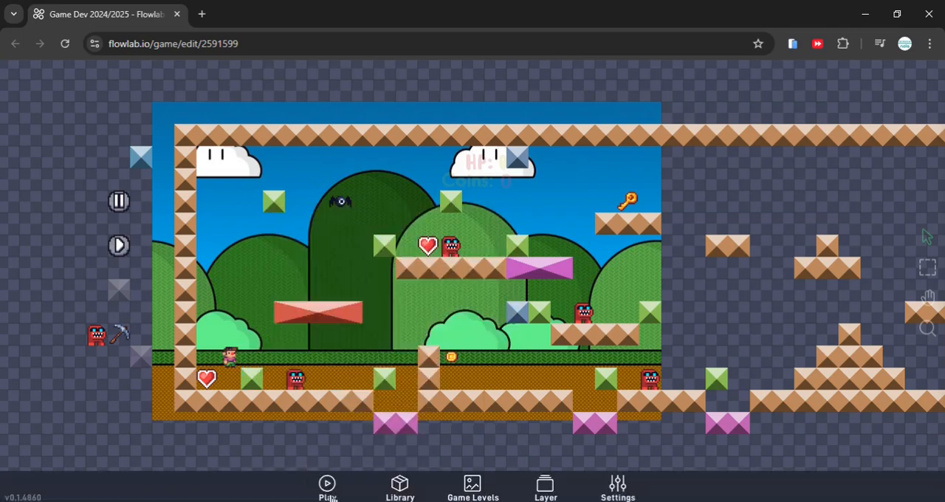
left_click(325, 486)
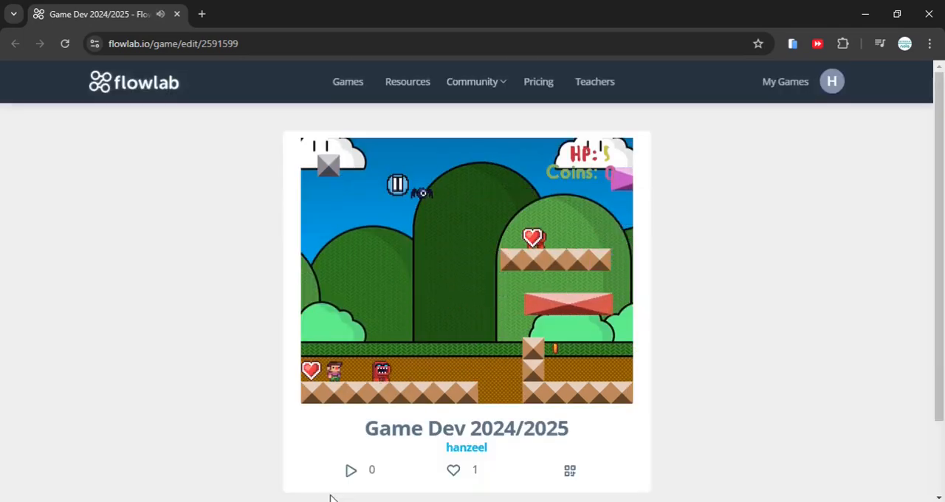
key("Left")
key("Right")
key("Right")
key("Up")
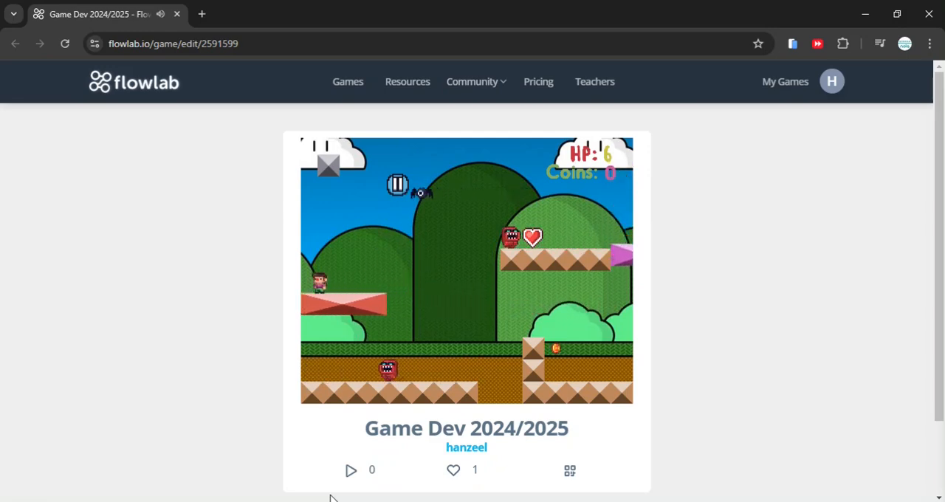
key("Right")
key("Up")
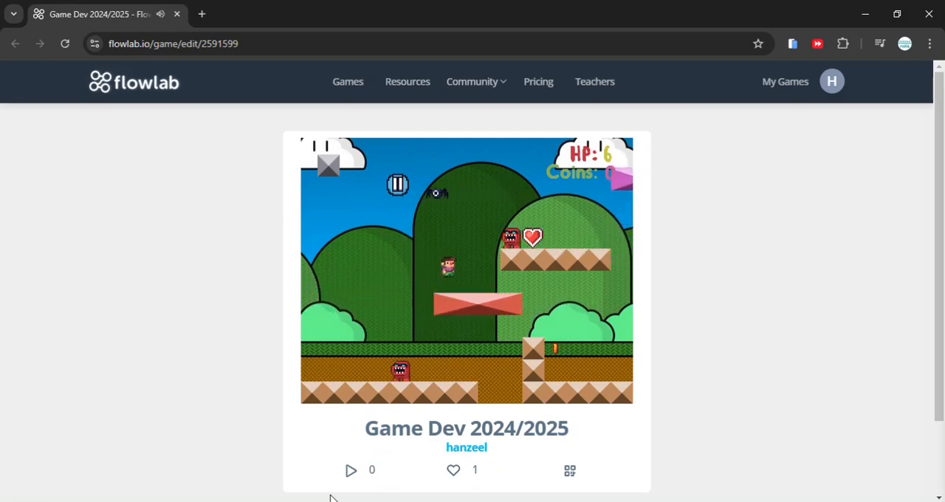
key("Up")
key("Right")
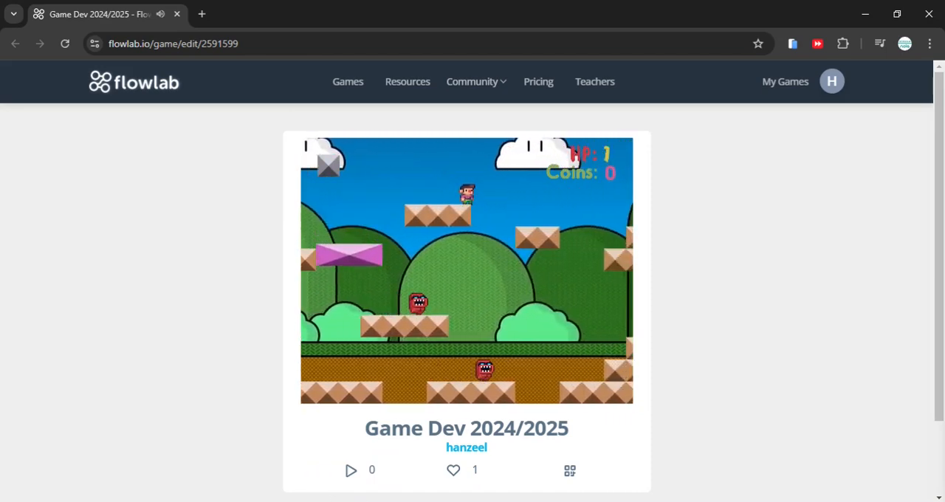
scroll(392, 427, "down", 2)
left_click(392, 429)
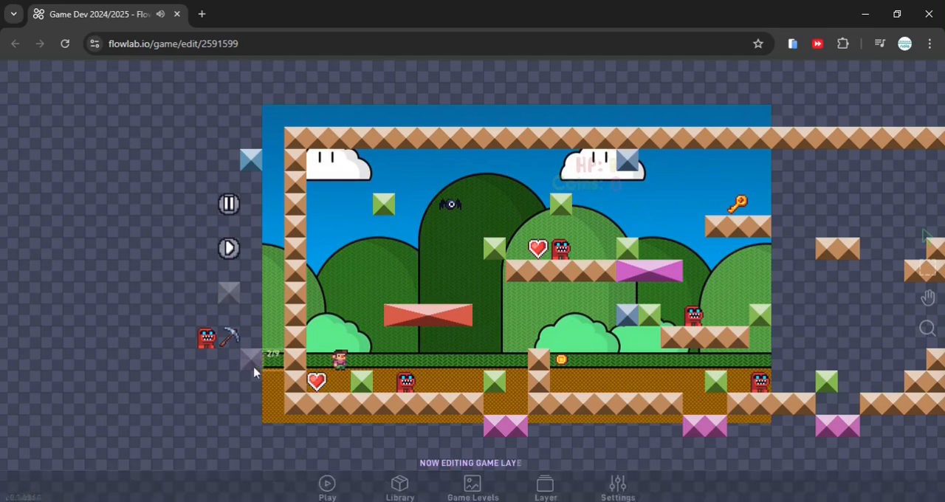
left_click(334, 354)
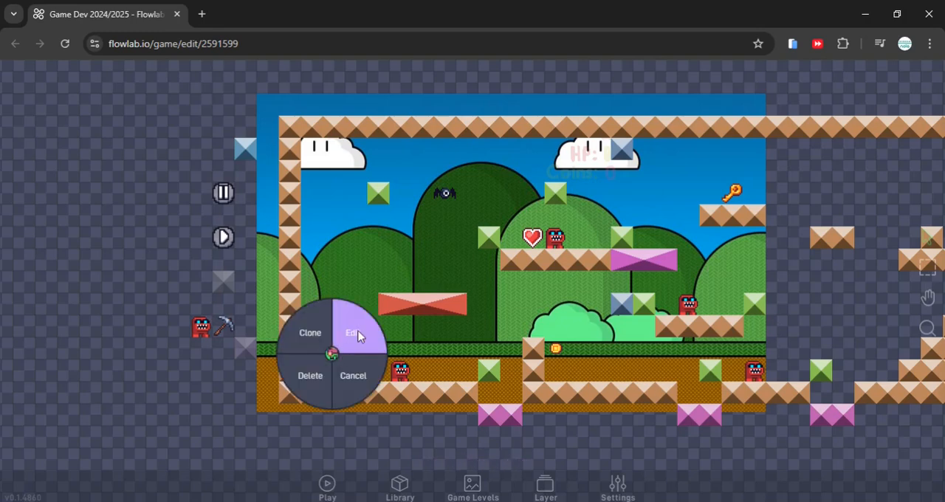
left_click(358, 333)
left_click(548, 252)
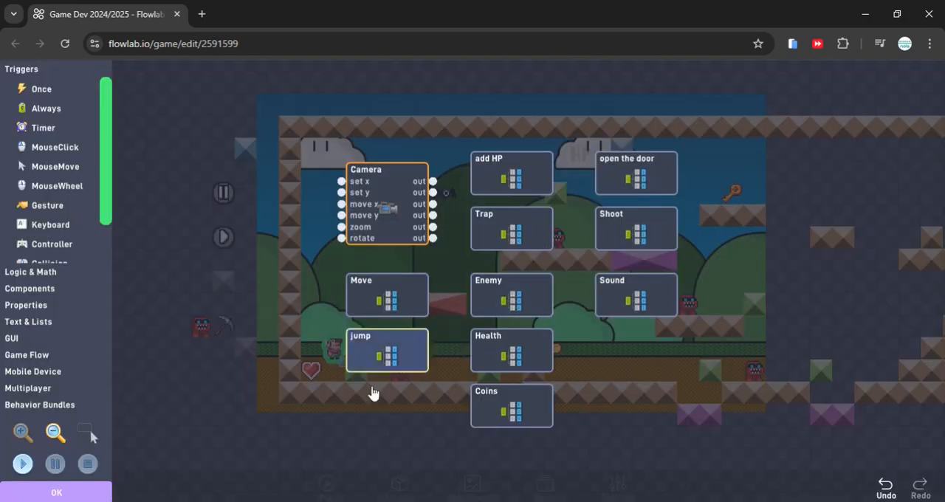
left_click(96, 490)
left_click(429, 477)
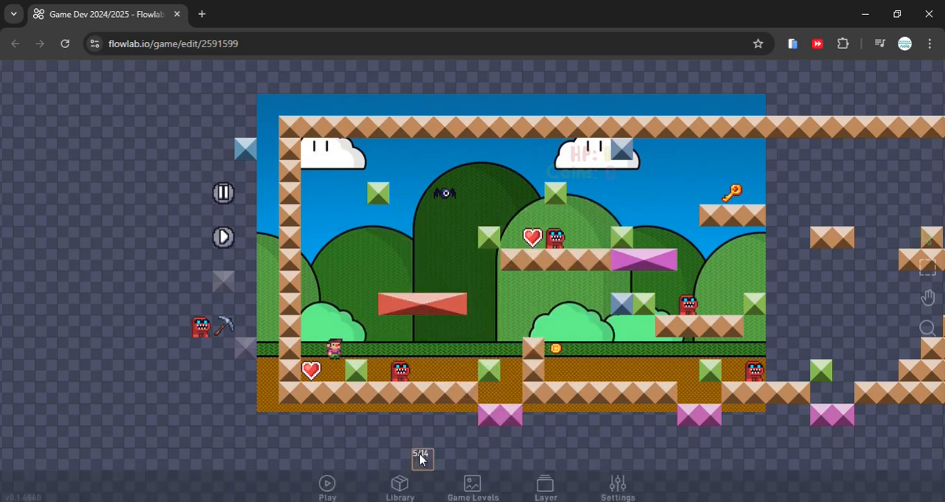
In the lower heart's behaviors, add a Sound component above the Destroyer and connect the Collision's hit output to its play input
left_click_drag(426, 343, 383, 339)
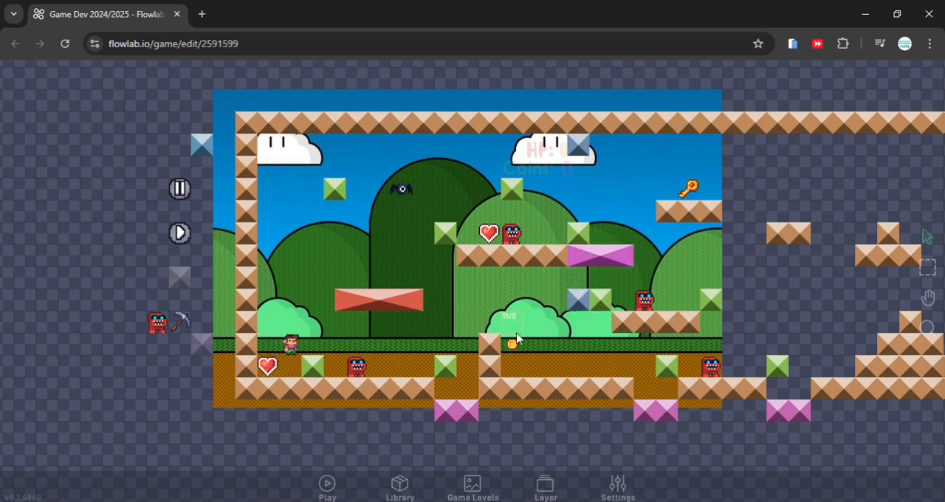
left_click(268, 366)
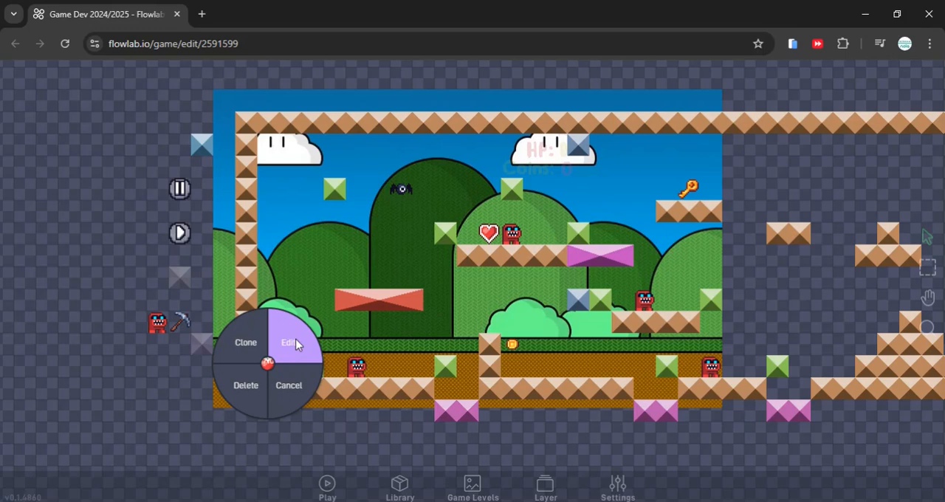
left_click(292, 349)
left_click(479, 231)
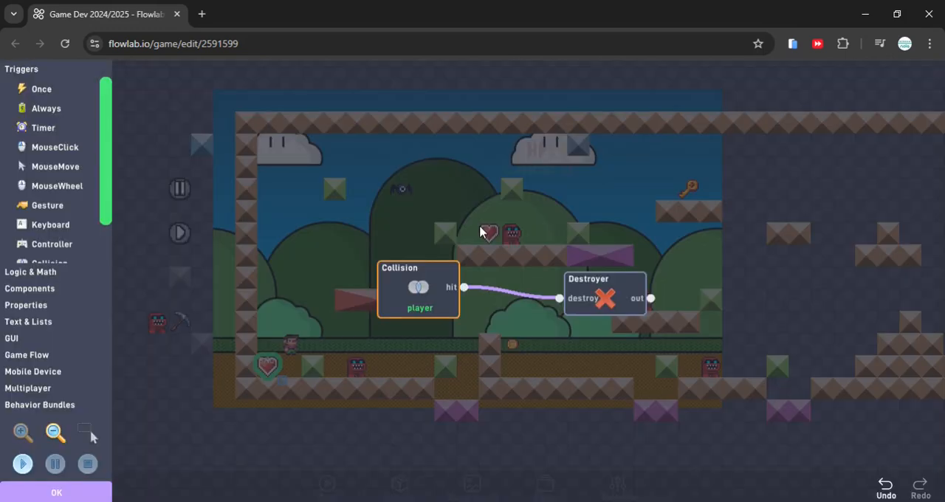
left_click_drag(496, 342, 453, 353)
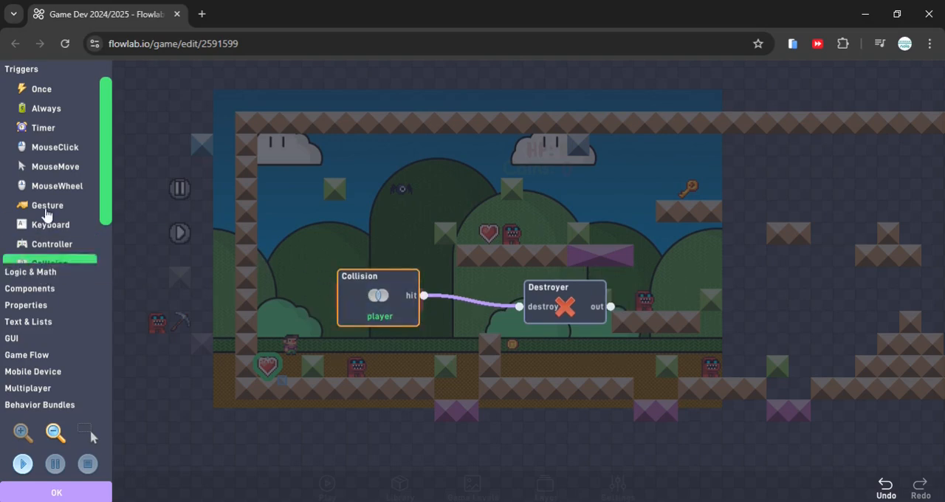
left_click(42, 296)
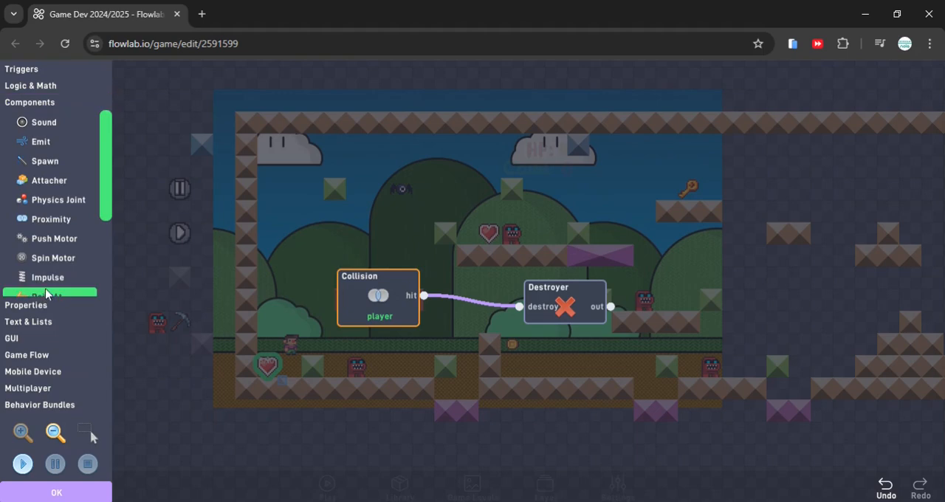
left_click(56, 124)
left_click_drag(501, 299, 565, 241)
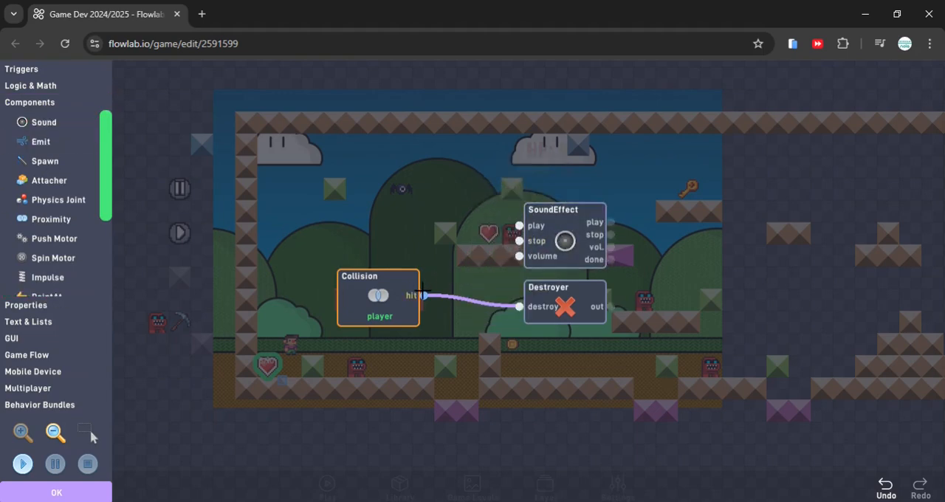
left_click_drag(506, 225, 519, 225)
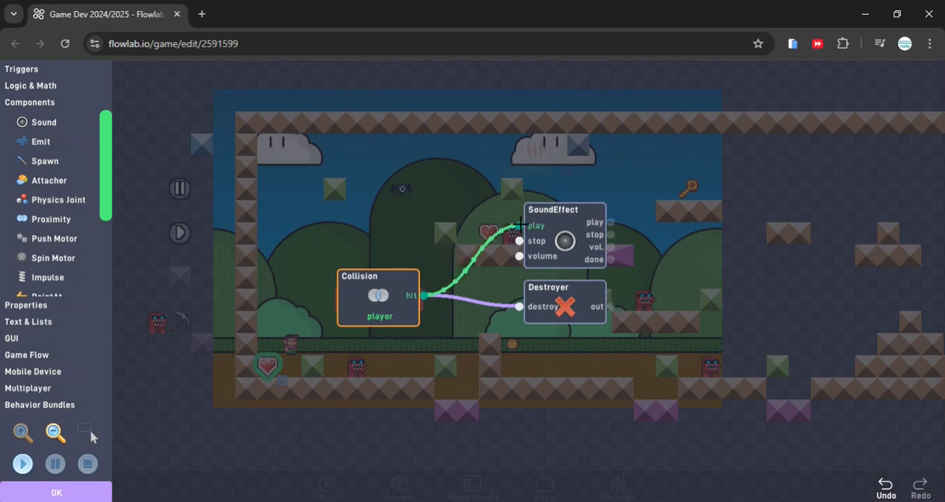
Browse the effects library for the heart's SoundEffect block and preview oops sound effect 4
left_click(568, 244)
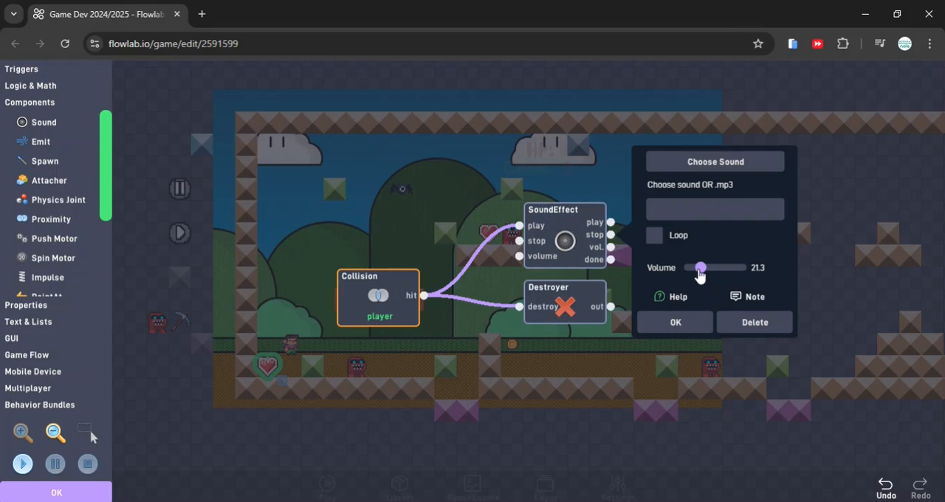
left_click(696, 166)
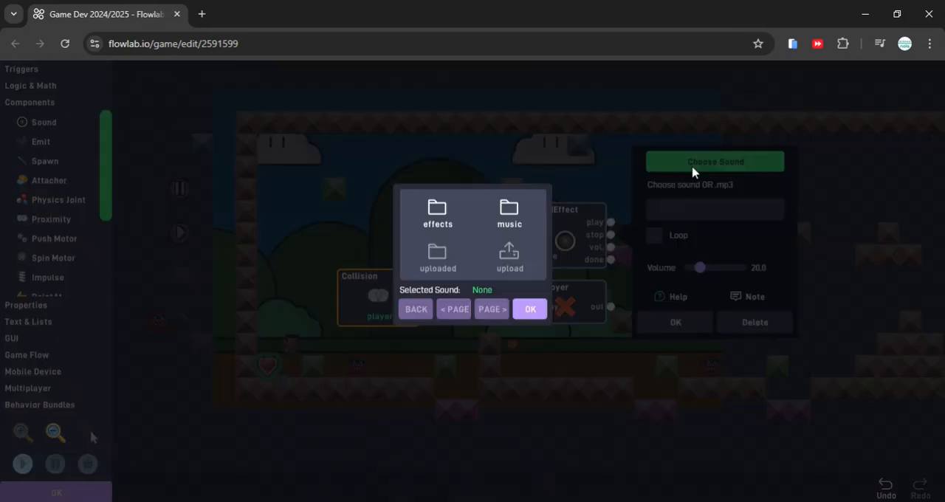
left_click(449, 220)
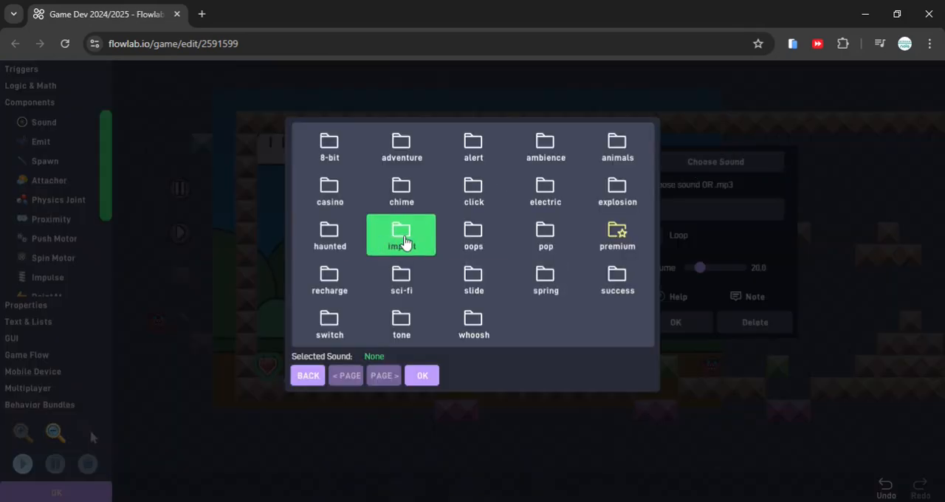
left_click(473, 235)
left_click(448, 178)
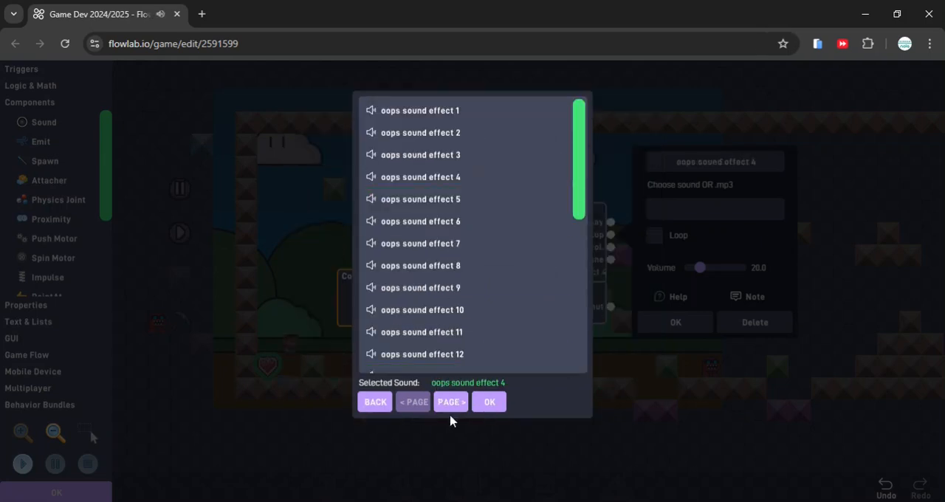
Assign pop sound effect 4 to the heart's SoundEffect block and move the block up, clear of the Destroyer
left_click(375, 403)
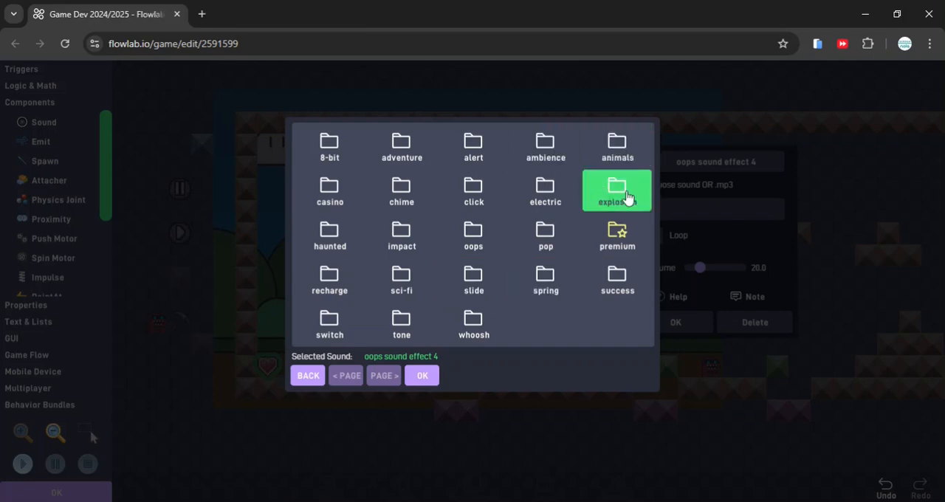
left_click(550, 243)
left_click(447, 180)
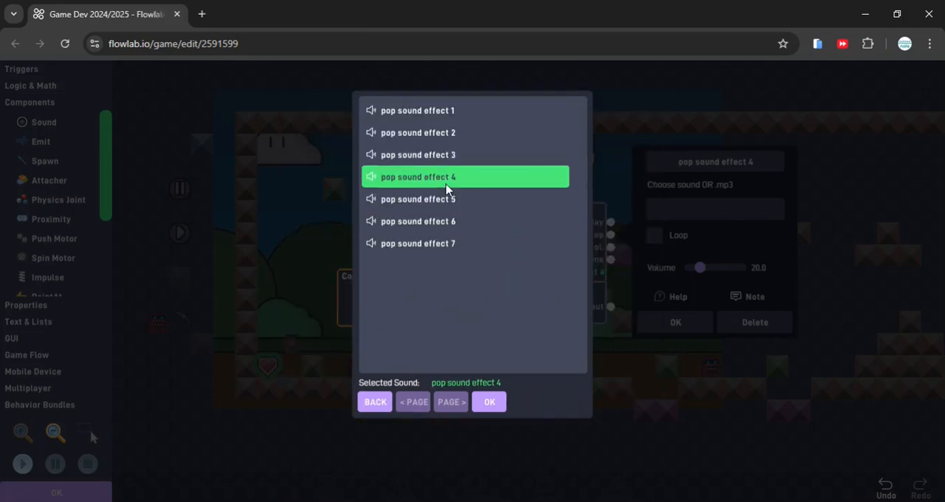
left_click(489, 402)
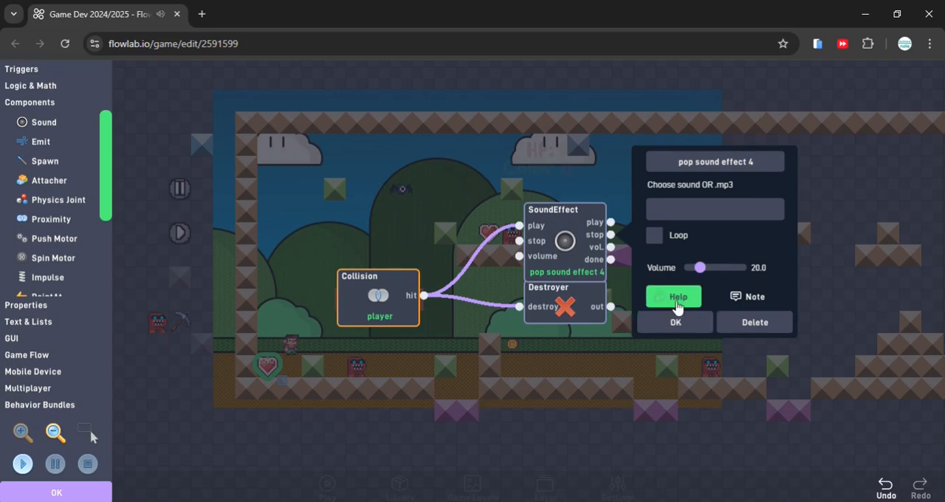
left_click(683, 327)
left_click_drag(515, 261, 517, 238)
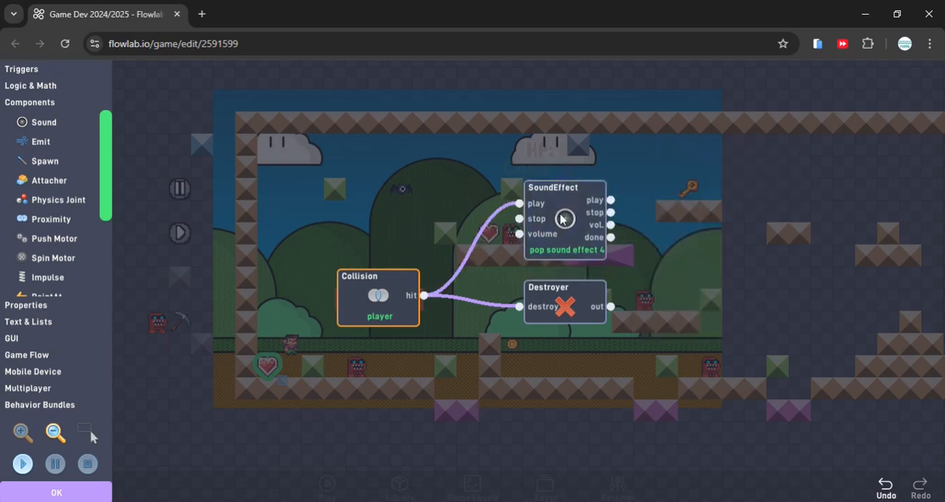
Save the heart's behaviors and run the game to test its pickup sound
left_click(57, 492)
left_click(348, 476)
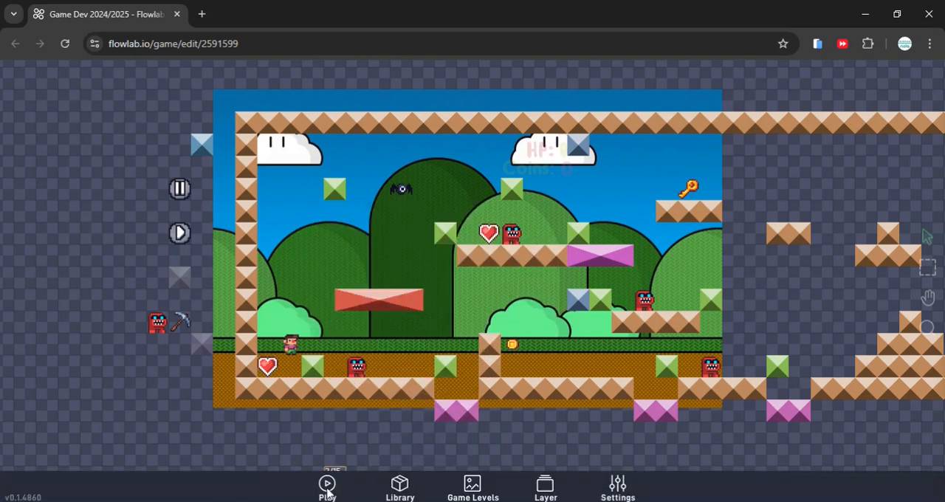
left_click(327, 485)
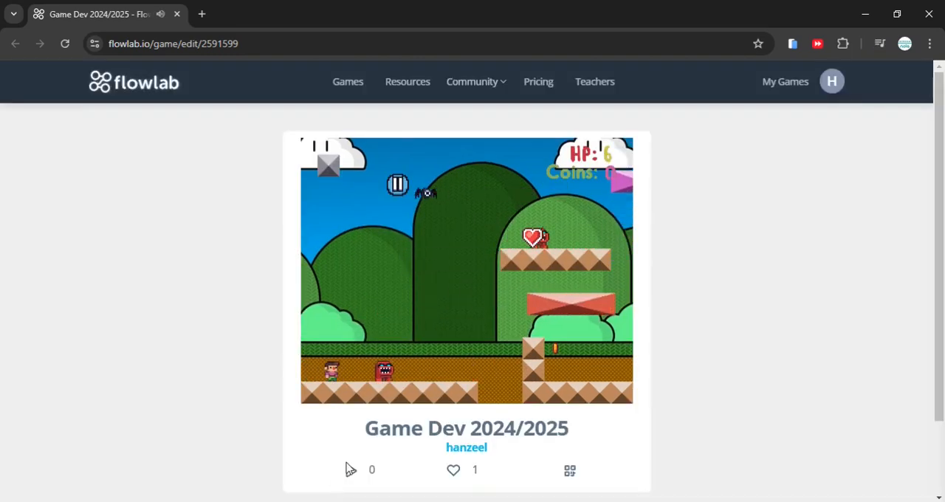
Return to the editor and clone the lower heart into a block of hearts surrounding the player's start position
scroll(373, 447, "down", 1)
left_click(389, 434)
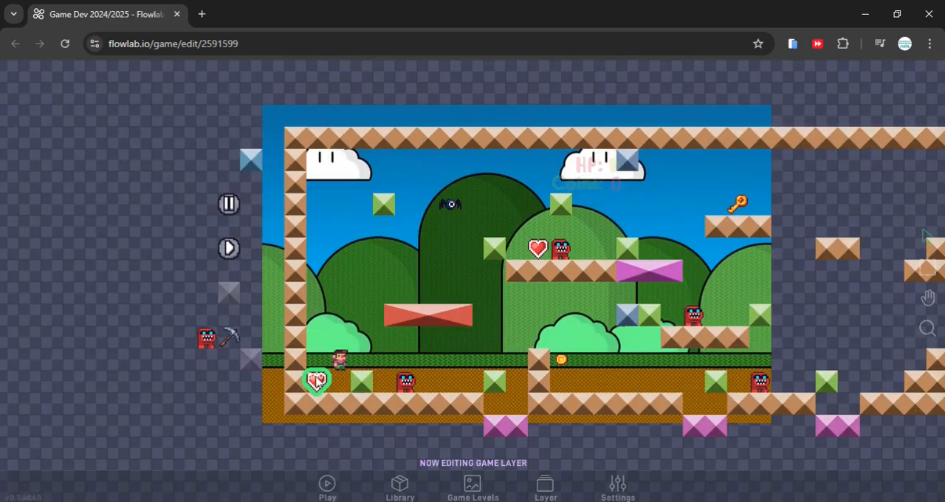
left_click(316, 380)
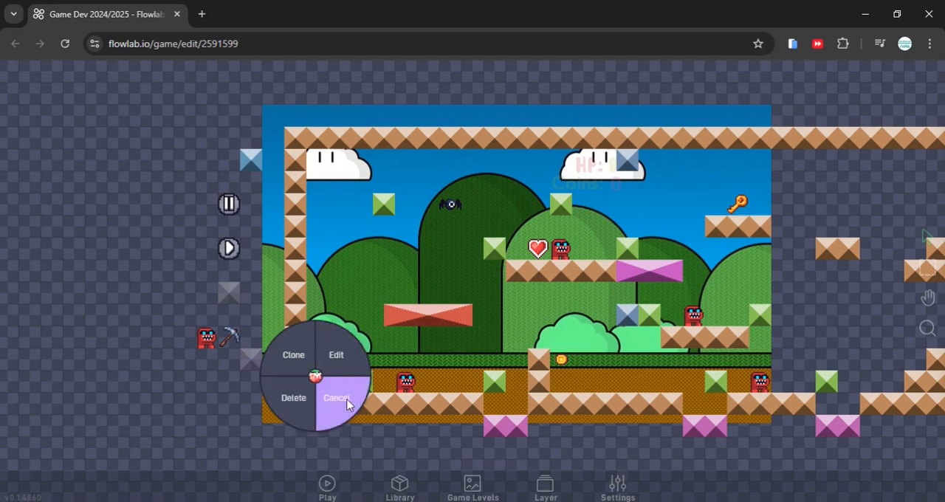
left_click(347, 404)
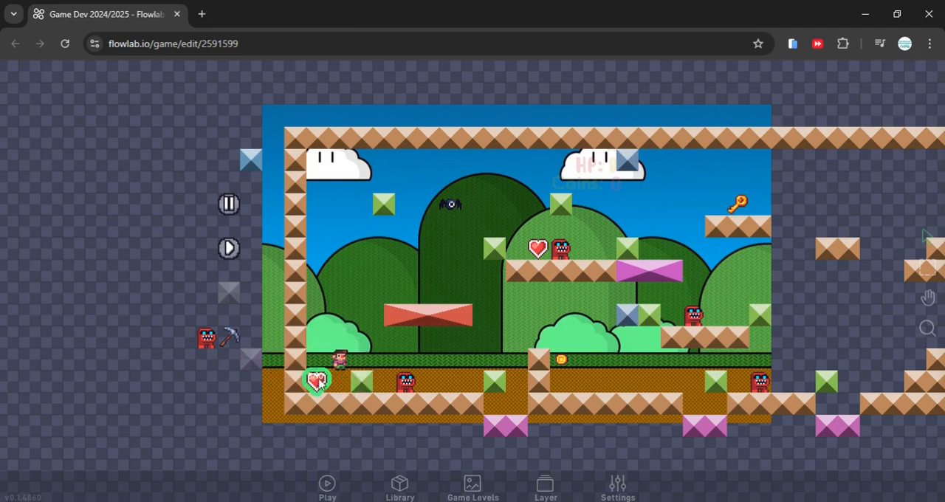
left_click(316, 380)
left_click(300, 362)
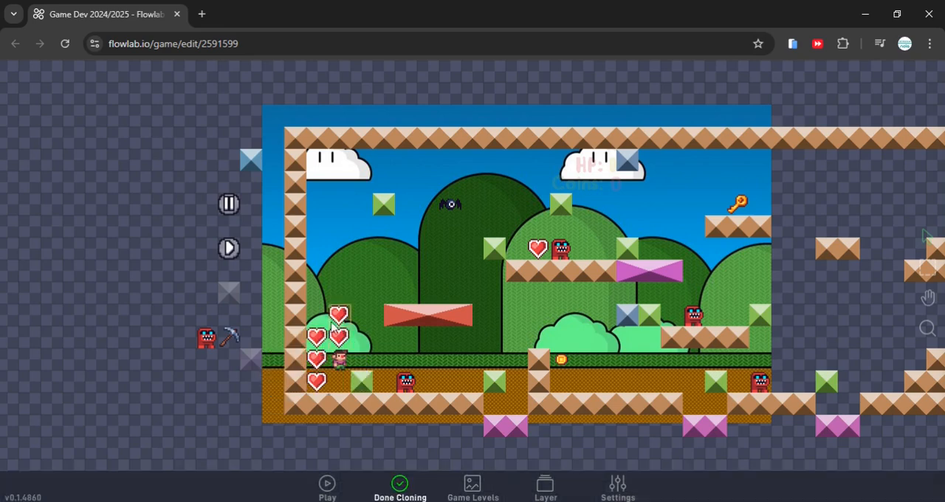
left_click(310, 319)
left_click(332, 321)
left_click(364, 348)
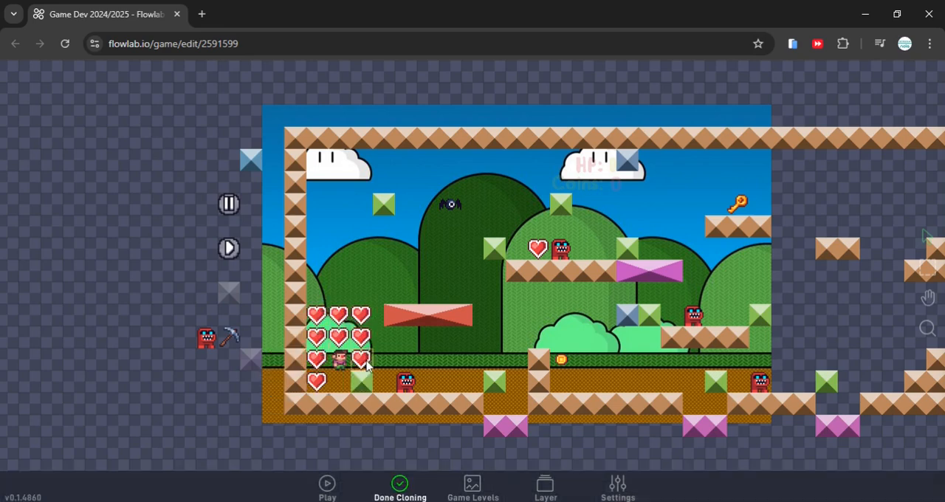
left_click(364, 363)
left_click(363, 385)
left_click(382, 383)
left_click(382, 366)
left_click(381, 344)
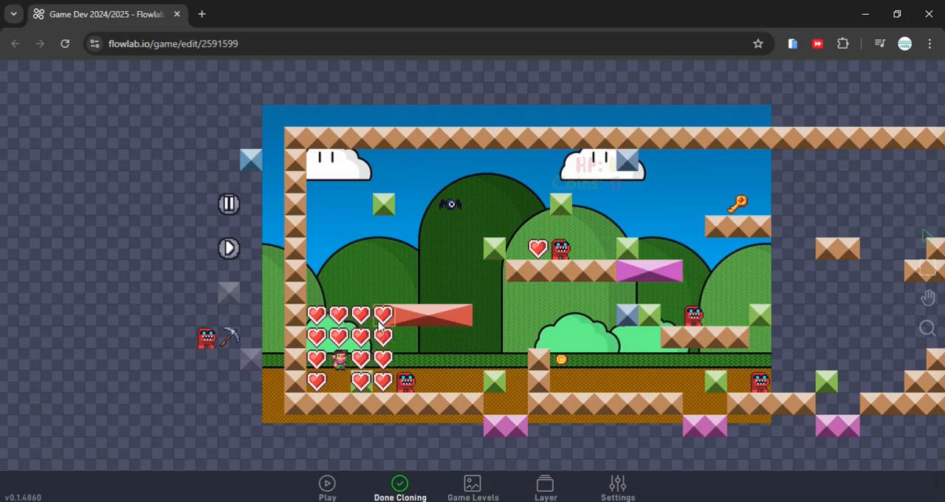
left_click(382, 322)
left_click(399, 485)
Run the game to test the pickup sound on the cloned hearts, and return to the editor
left_click(327, 485)
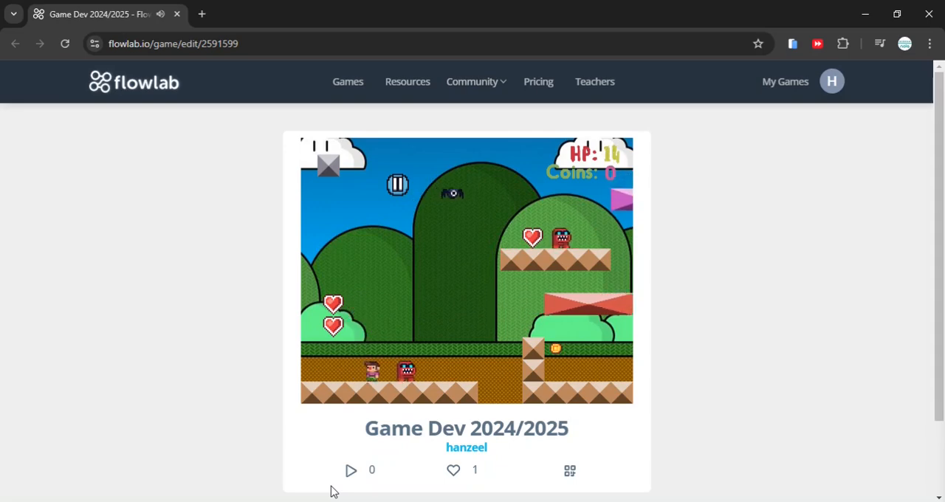
scroll(404, 419, "down", 1)
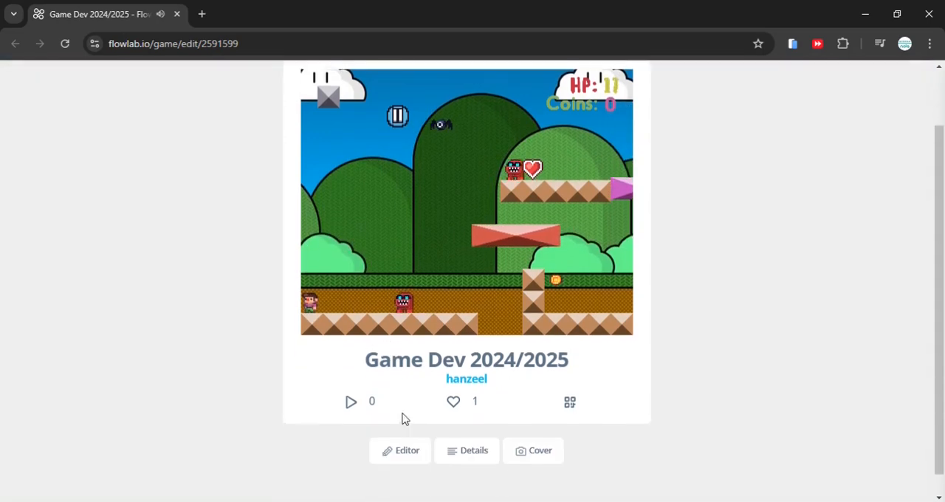
left_click(392, 451)
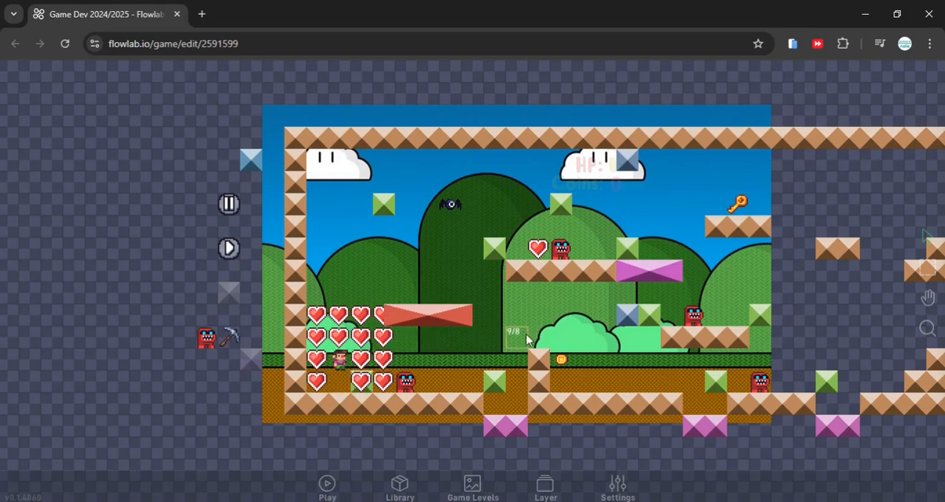
In the coin's behaviors, add a Sound component below the Destroyer and connect the Collision's hit output to its play input
left_click_drag(523, 336, 490, 340)
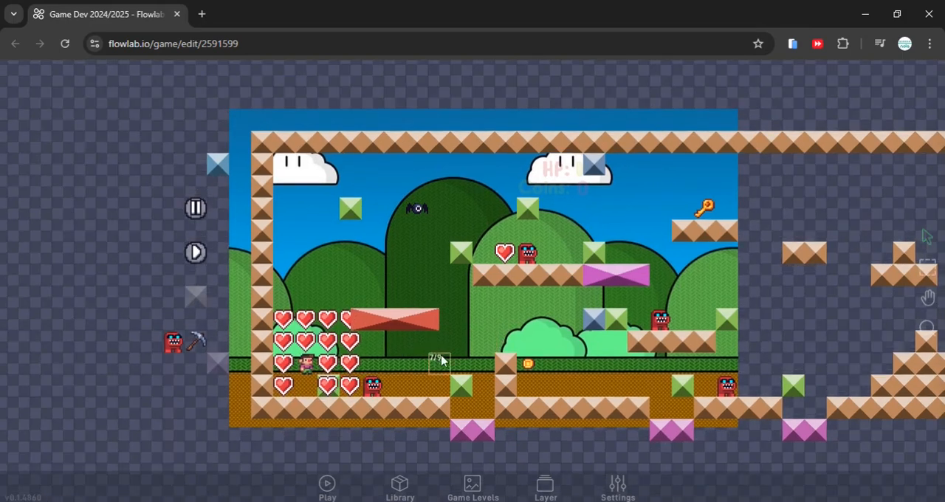
left_click(531, 369)
left_click(552, 350)
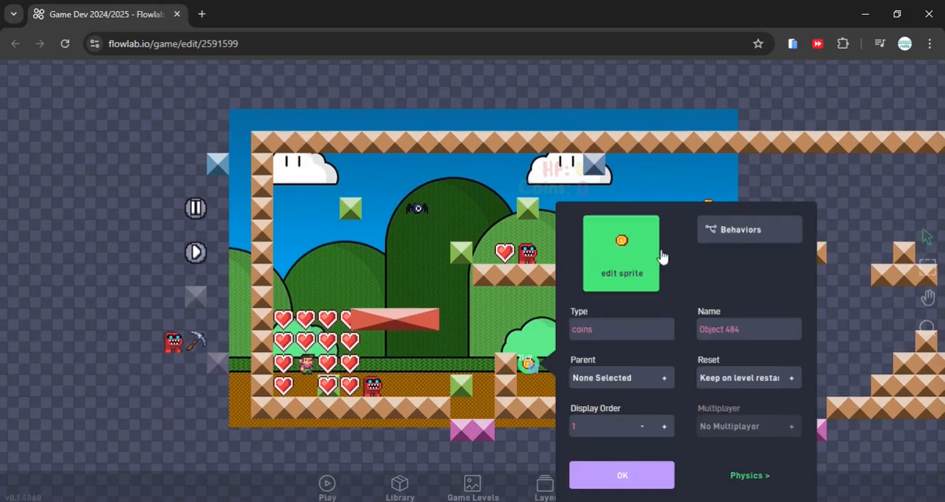
left_click(737, 244)
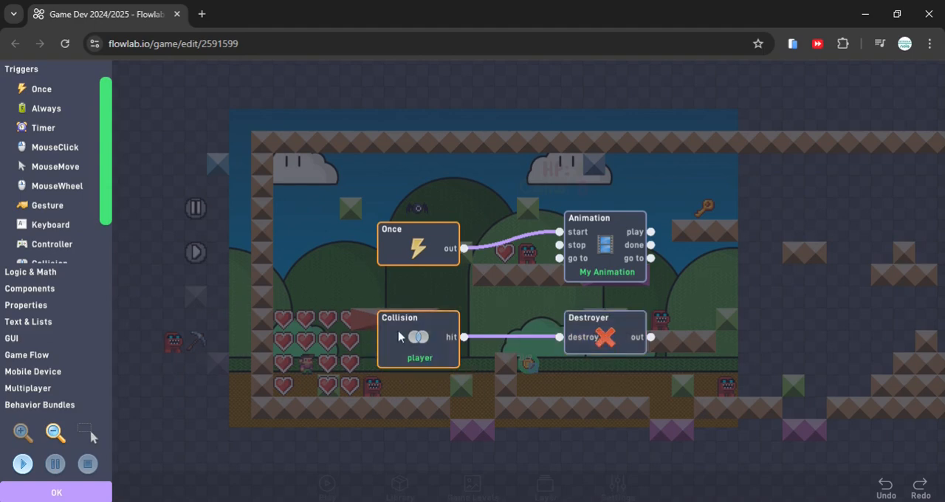
left_click(28, 295)
left_click(42, 126)
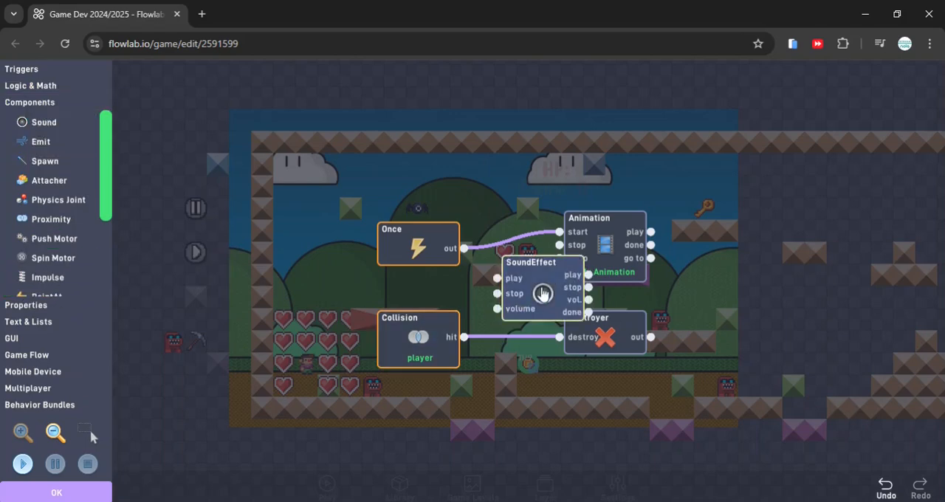
left_click_drag(542, 294, 604, 404)
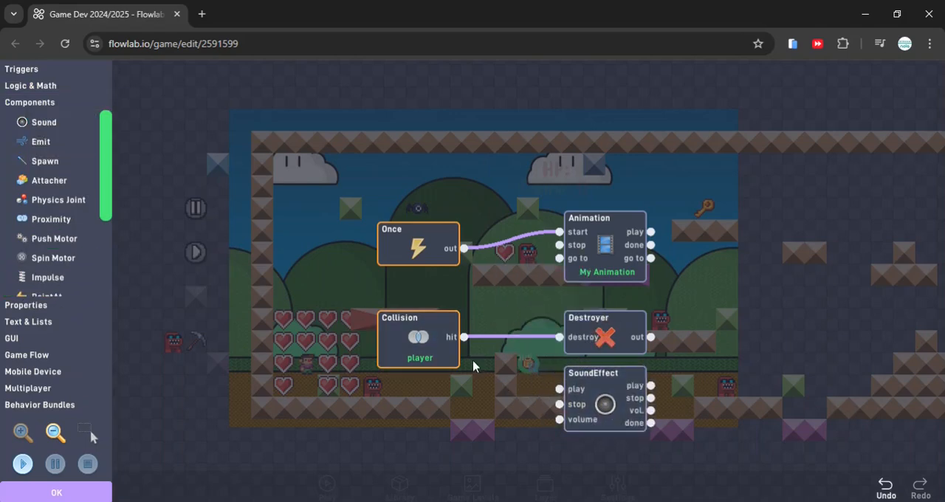
left_click_drag(462, 337, 525, 403)
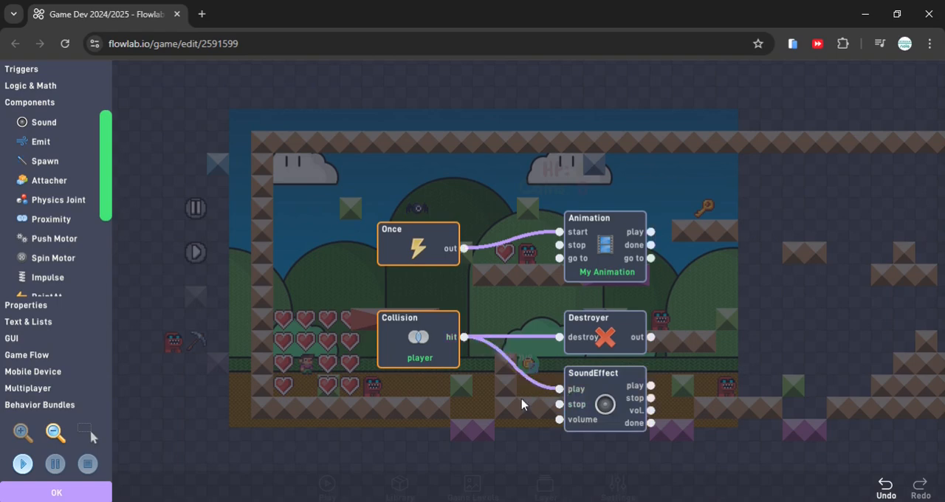
Set the coin's SoundEffect volume to 16.3 and preview recharge sound effect 9 from the effects library
left_click(598, 399)
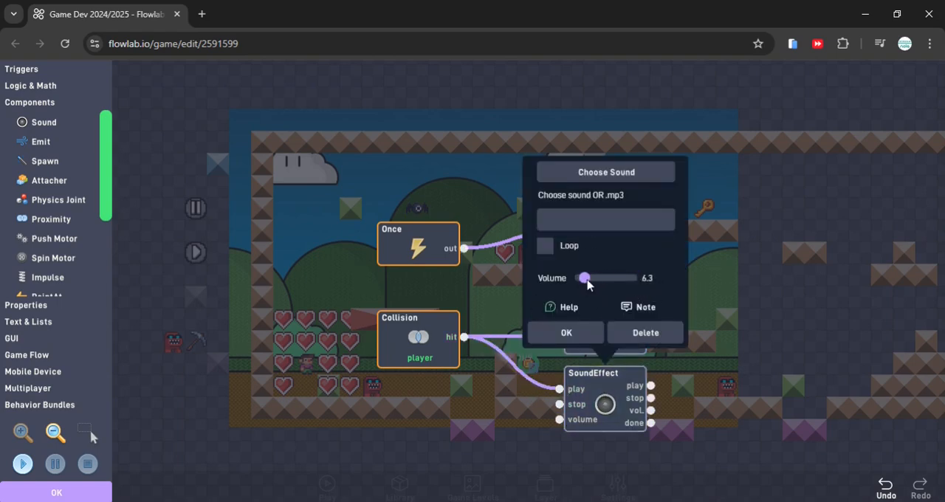
left_click(600, 174)
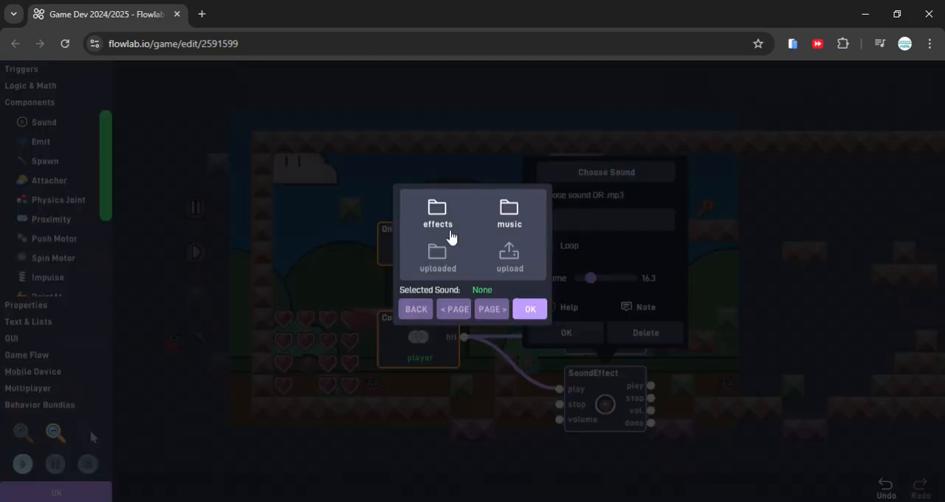
left_click(450, 235)
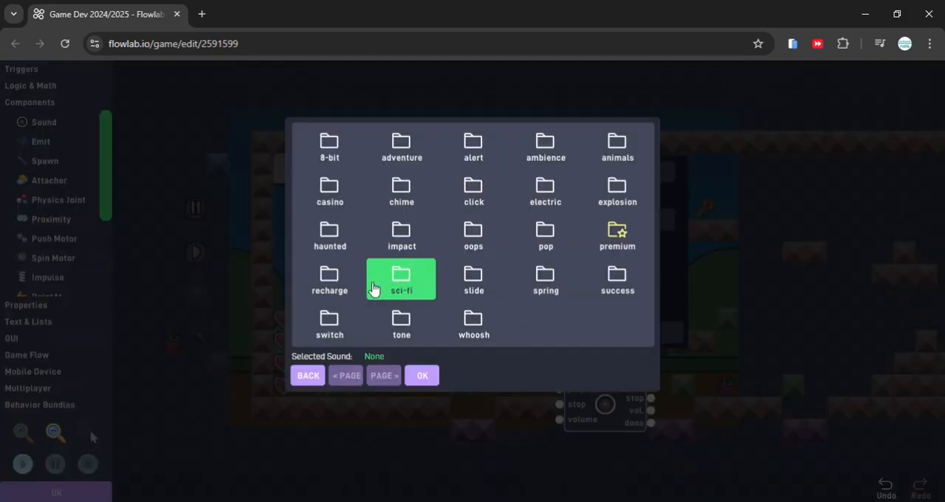
left_click(332, 280)
left_click(402, 226)
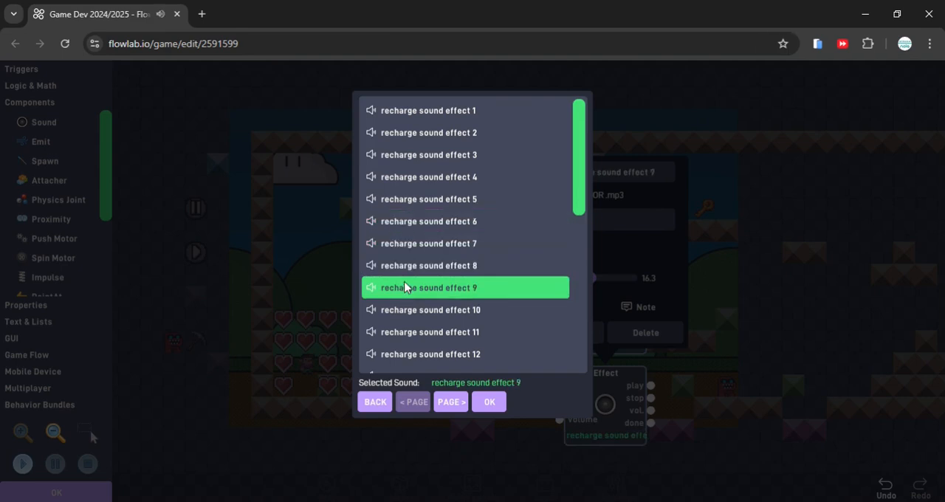
left_click(376, 403)
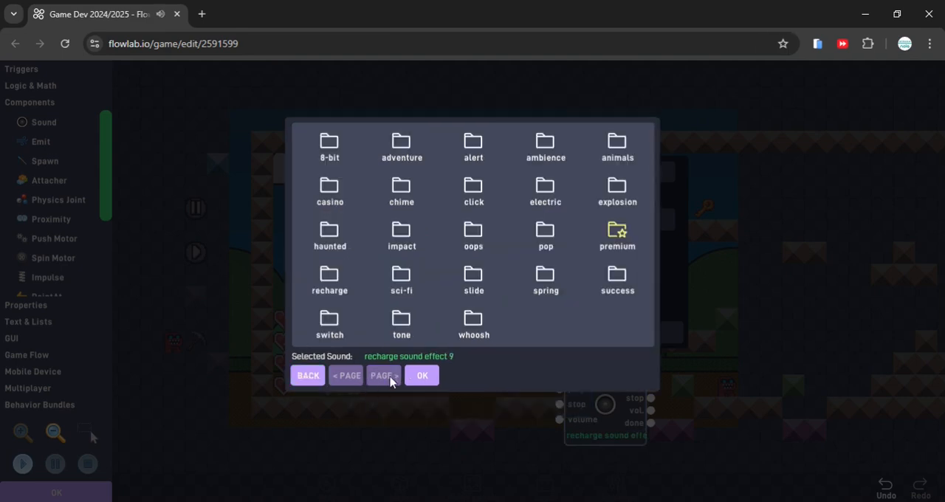
Assign switch sound effect 8 to the coin's SoundEffect block and save the coin's behaviors and settings
left_click(331, 334)
left_click(399, 273)
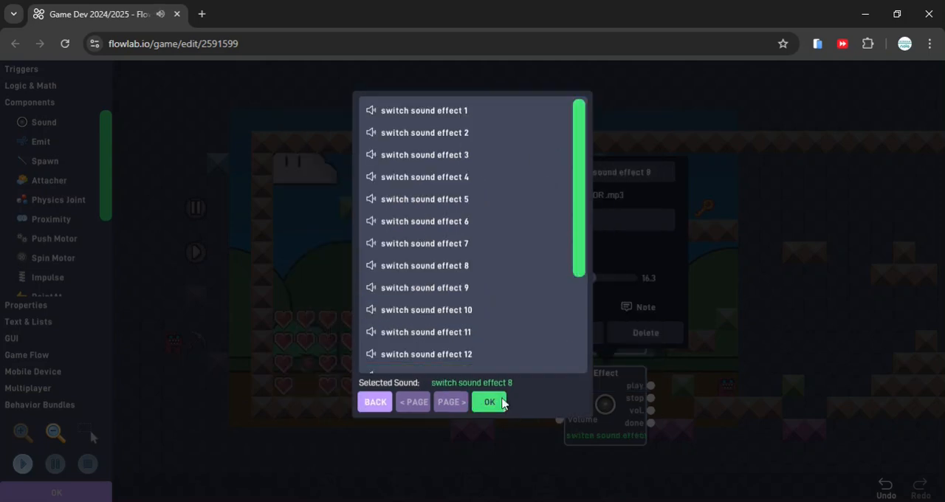
left_click(492, 403)
left_click(559, 336)
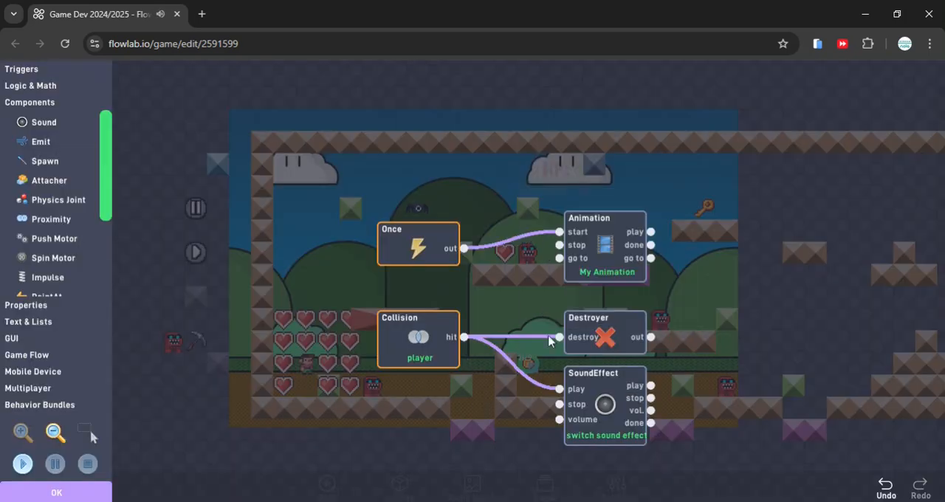
left_click(30, 491)
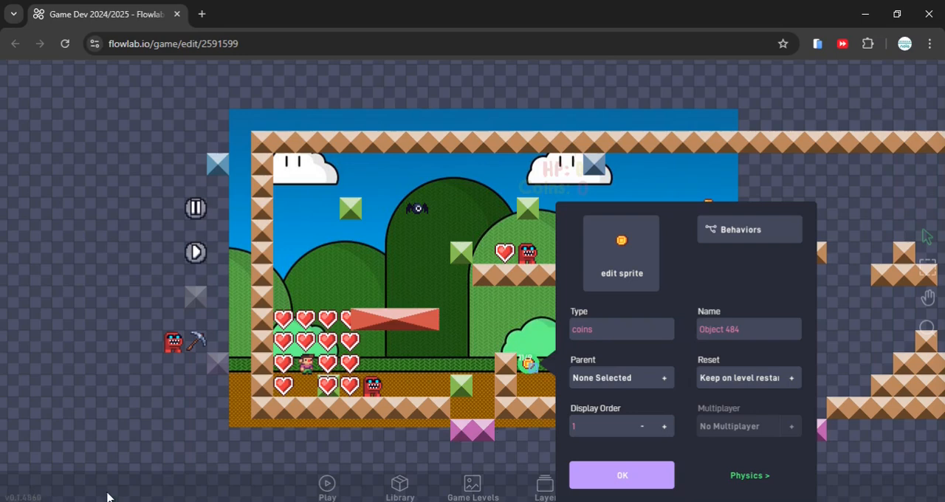
left_click(624, 477)
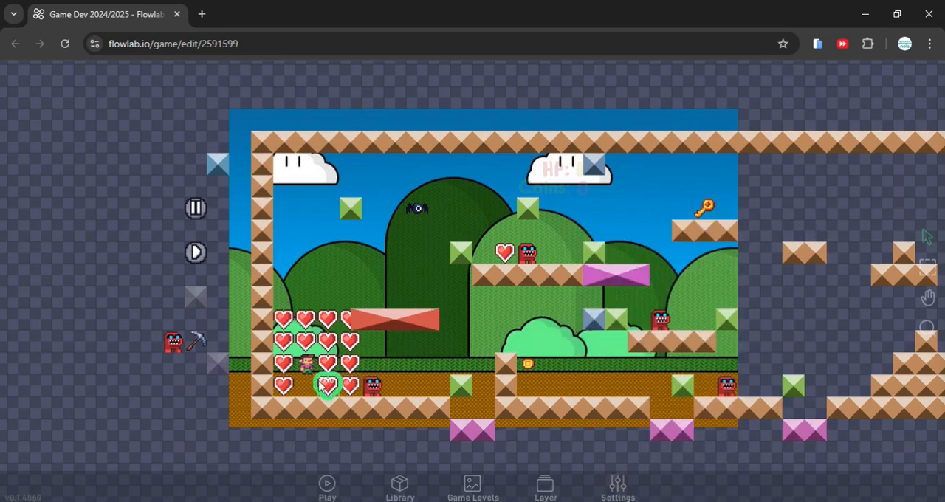
Delete all the cloned hearts around the player, keeping the original heart on the ground by the wall
left_click(282, 363)
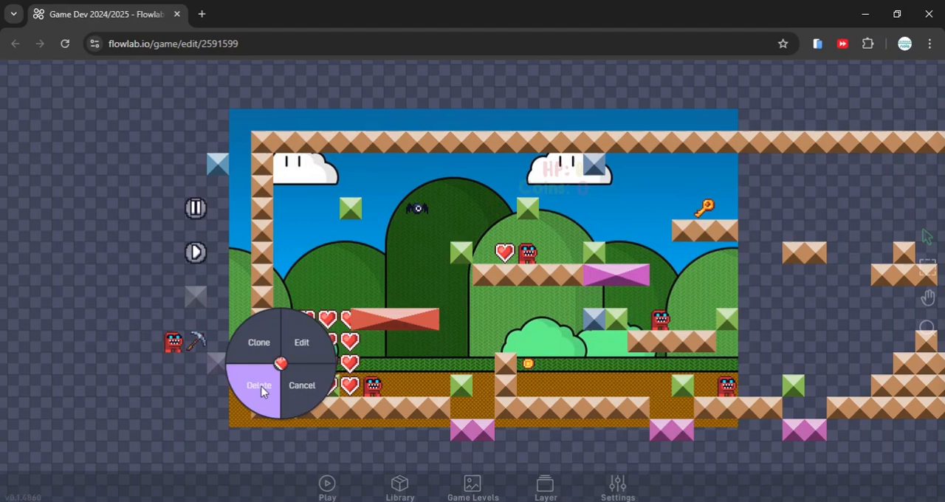
left_click(262, 392)
left_click(282, 341)
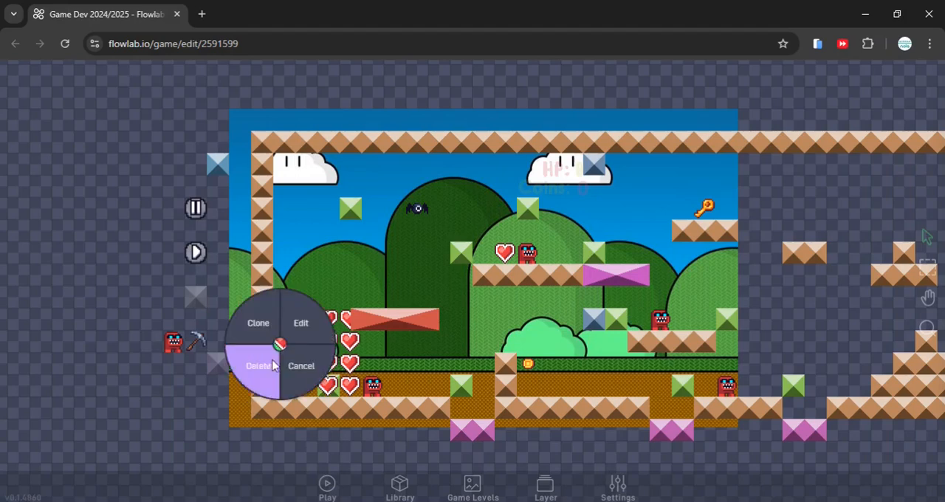
left_click(258, 369)
left_click(283, 318)
left_click(258, 337)
left_click(305, 318)
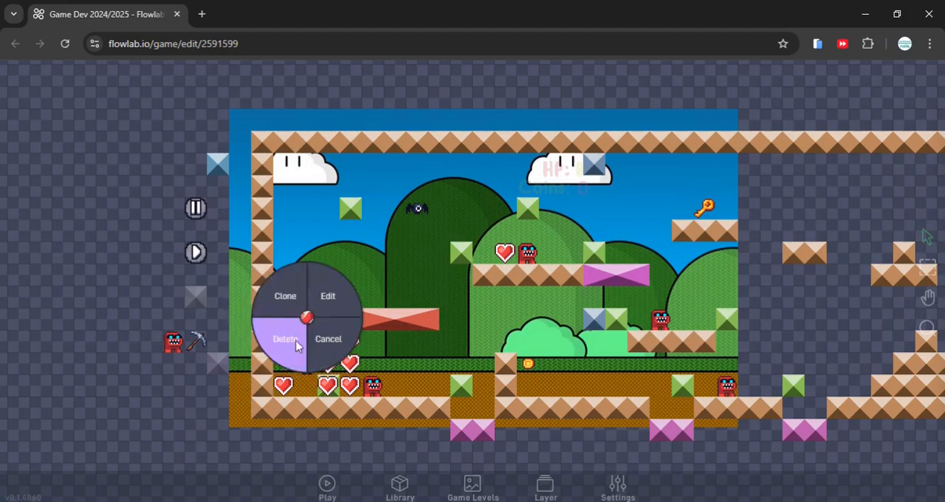
left_click(299, 338)
left_click(304, 339)
left_click(304, 352)
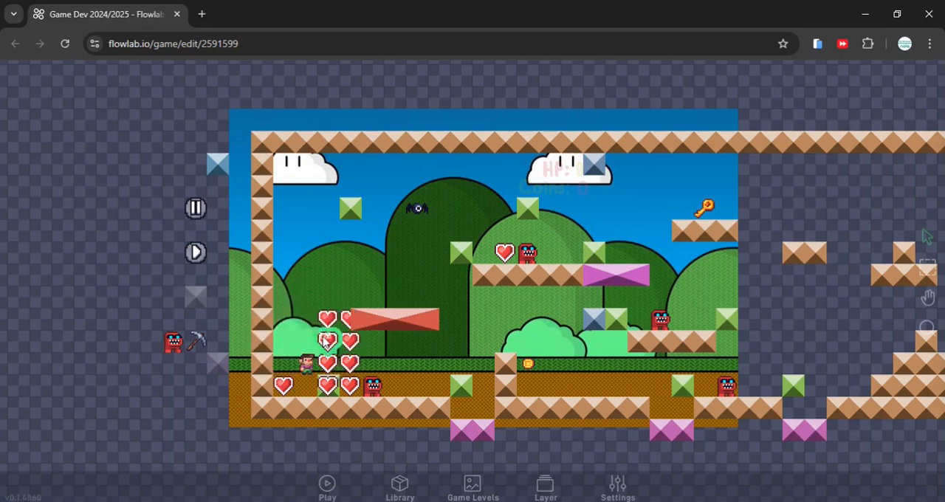
left_click(326, 341)
left_click(299, 358)
left_click(332, 318)
left_click(308, 339)
left_click(348, 323)
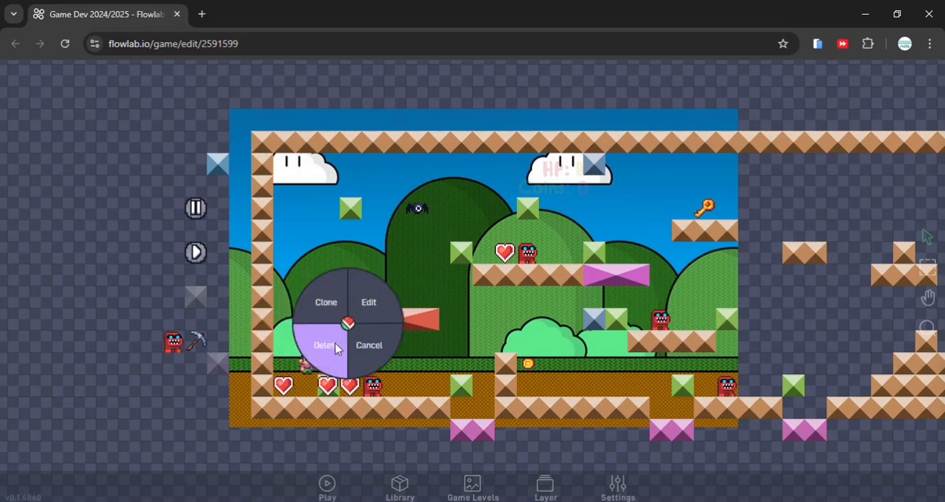
left_click(336, 347)
left_click(327, 362)
left_click(308, 384)
left_click(327, 385)
left_click(307, 398)
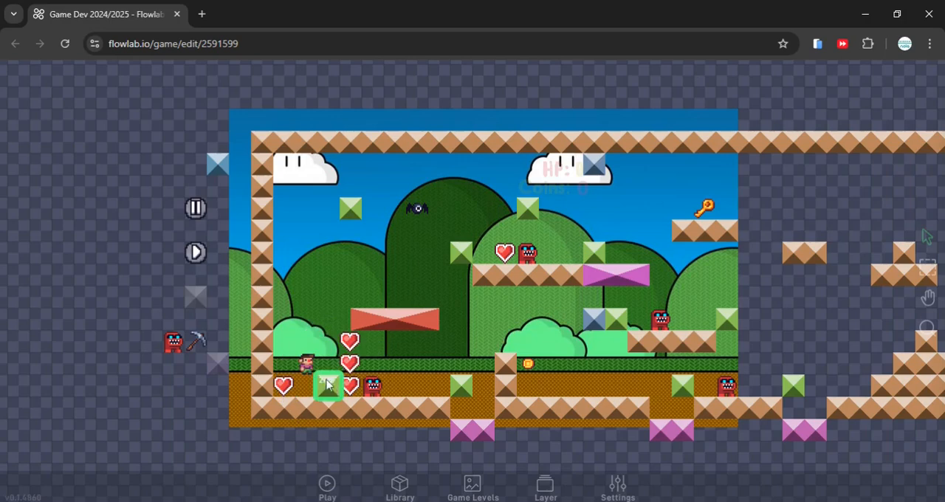
left_click(347, 384)
left_click(331, 380)
left_click(352, 360)
left_click(339, 370)
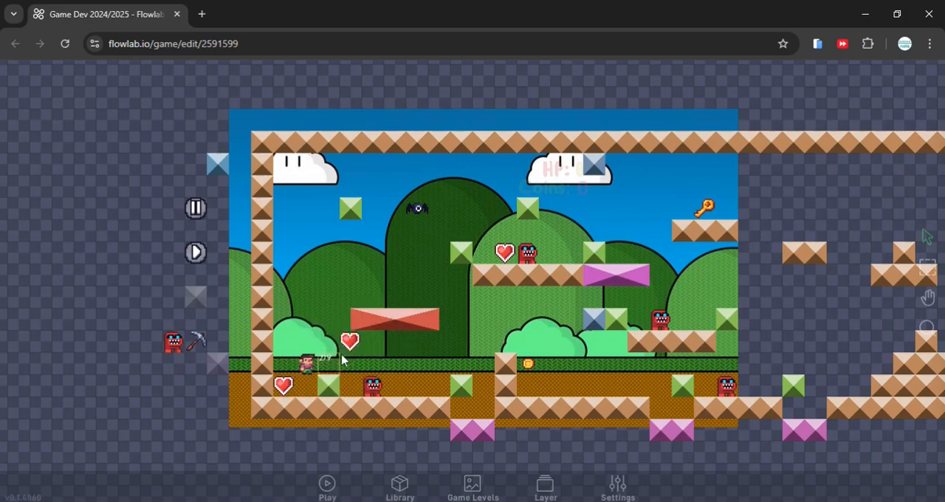
left_click(349, 342)
left_click(338, 363)
Clone the coin from the ground ledge into a cluster of copies around the player, then finish cloning
left_click(527, 364)
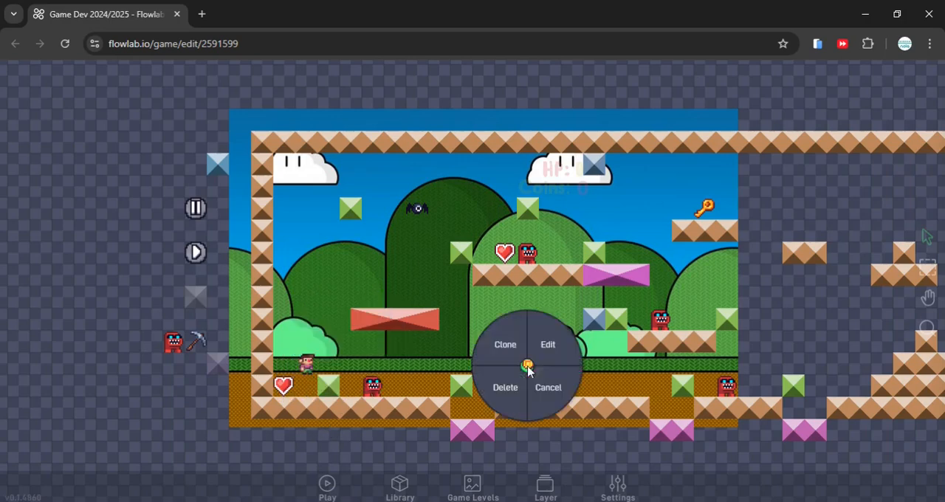
left_click(506, 344)
left_click(287, 343)
left_click(307, 342)
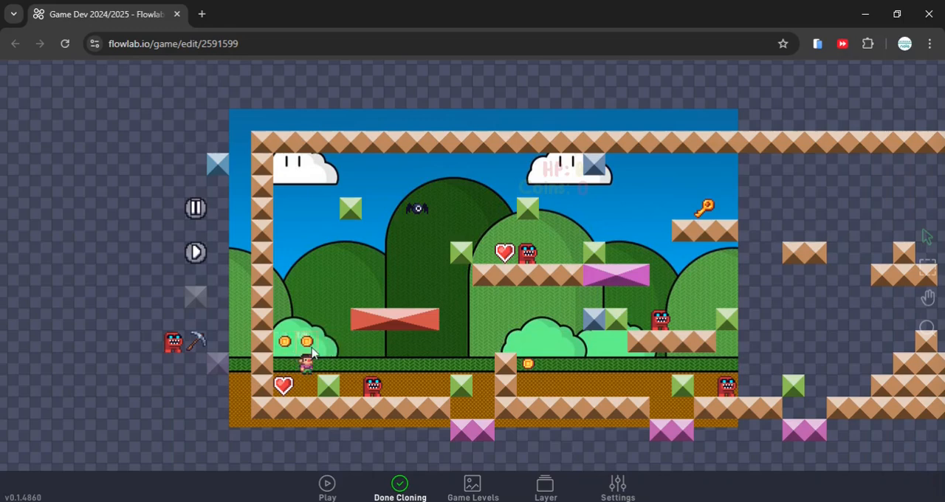
left_click(329, 320)
left_click(306, 319)
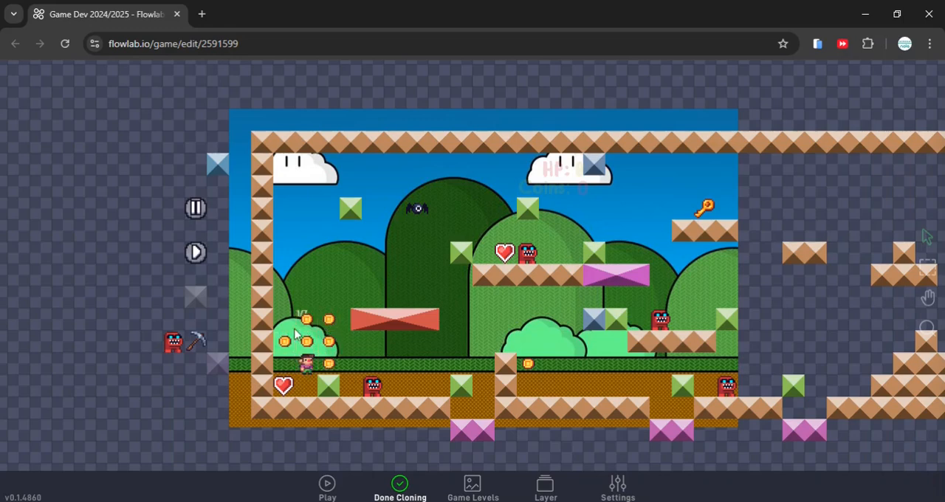
left_click(285, 363)
left_click(350, 386)
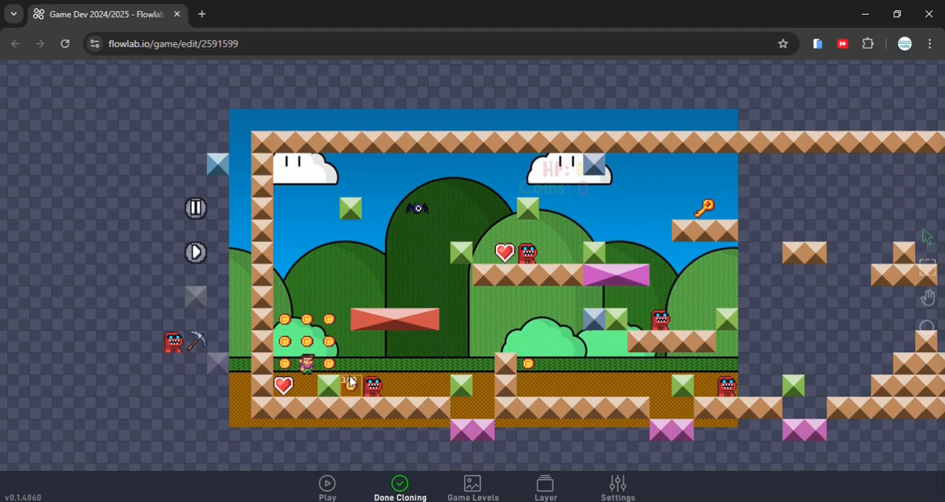
left_click(351, 364)
left_click(351, 341)
left_click(351, 320)
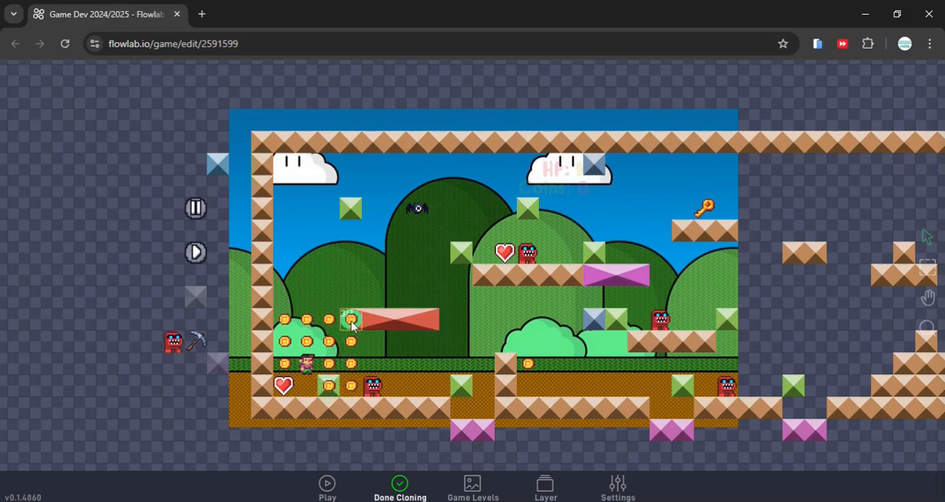
left_click(329, 385)
left_click(399, 485)
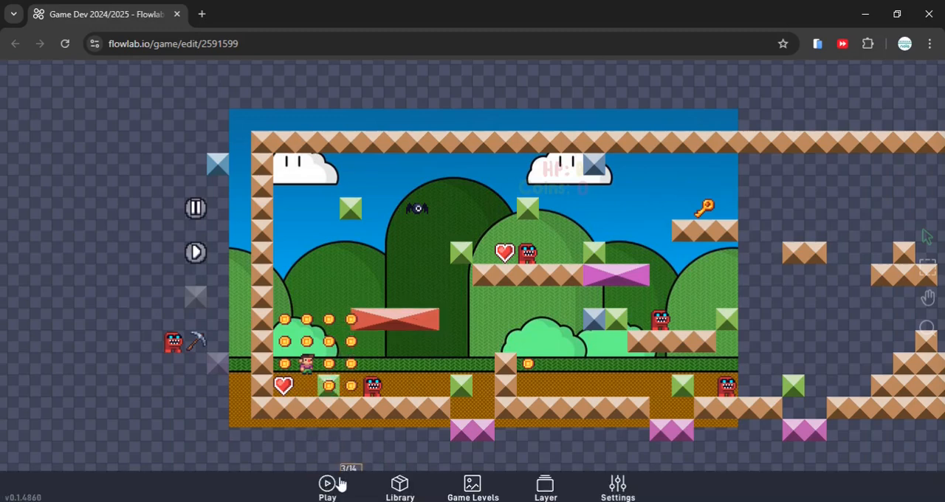
Play the game to test the pickup sound on the cloned coins, then return to the editor
left_click(327, 486)
key("space")
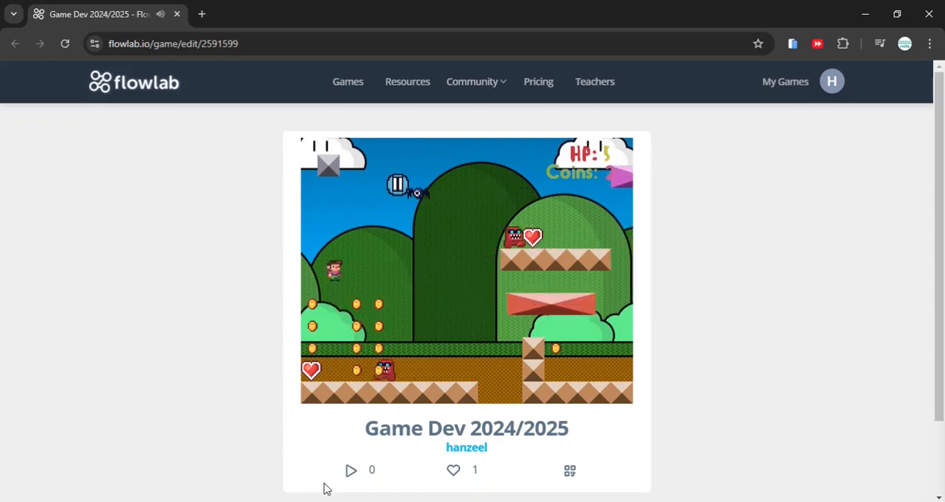
key("Right")
key("space")
key("Left")
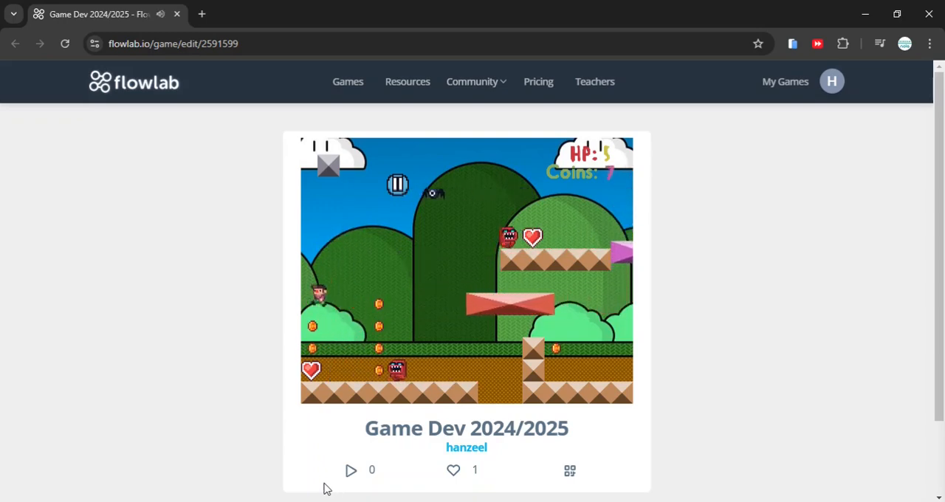
key("Right")
key("space")
key("Left")
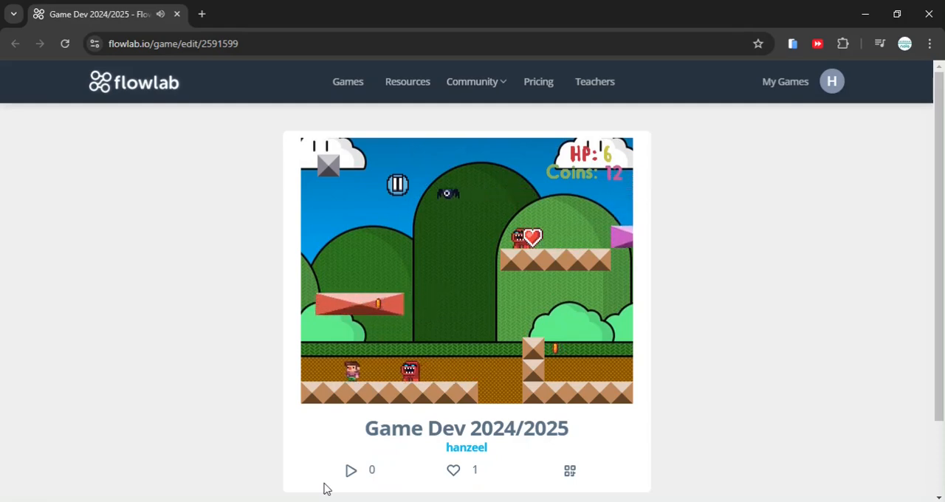
key("Right")
key("space")
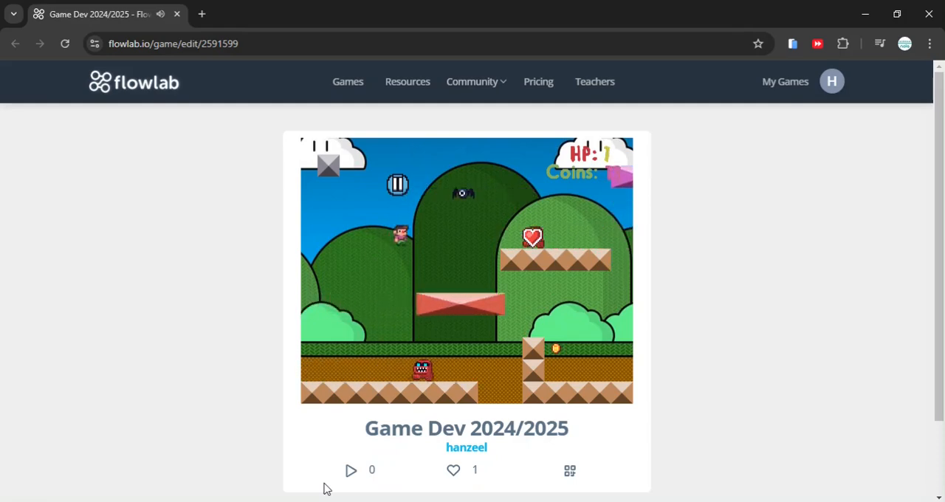
scroll(369, 439, "down", 1)
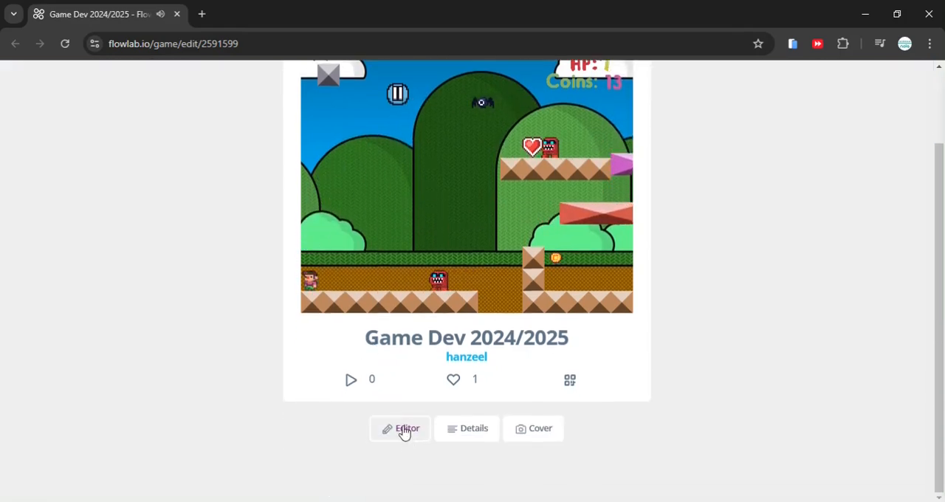
left_click(403, 431)
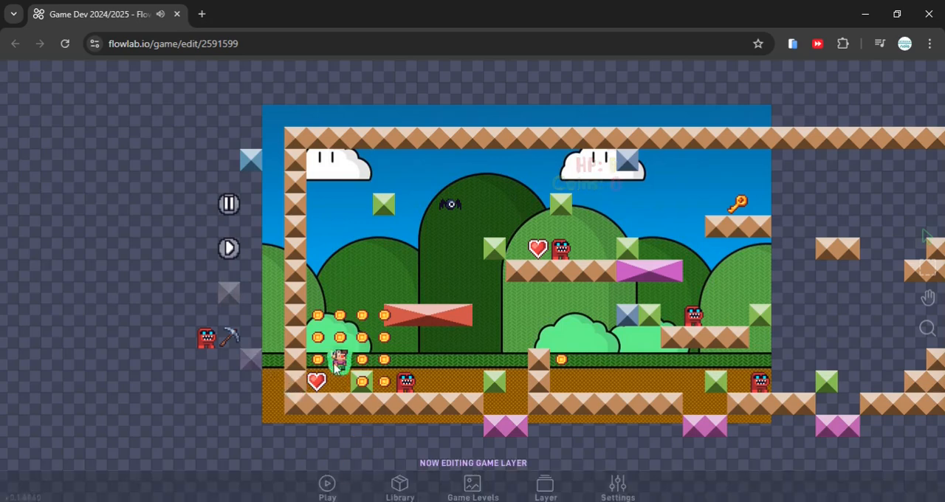
Open the player's Sound behavior bundle and bring up its SoundEffect block's settings
left_click(340, 359)
left_click(351, 358)
left_click(565, 246)
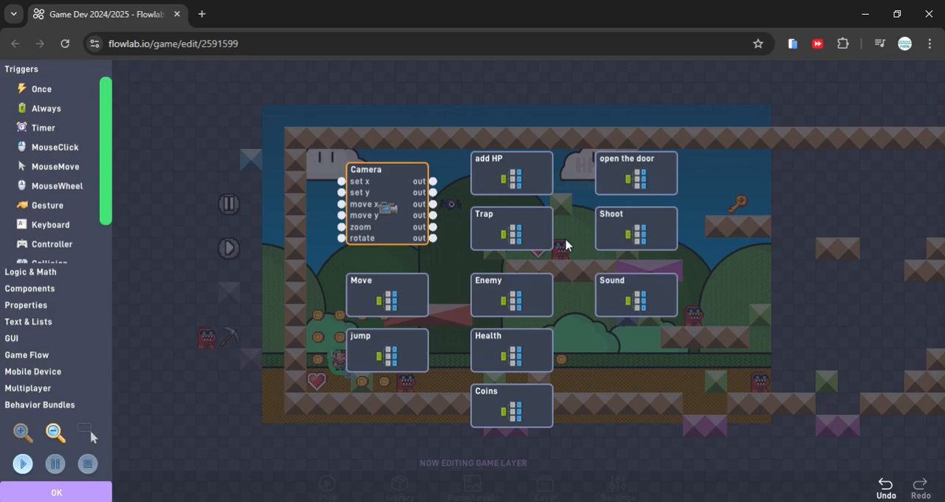
left_click(629, 303)
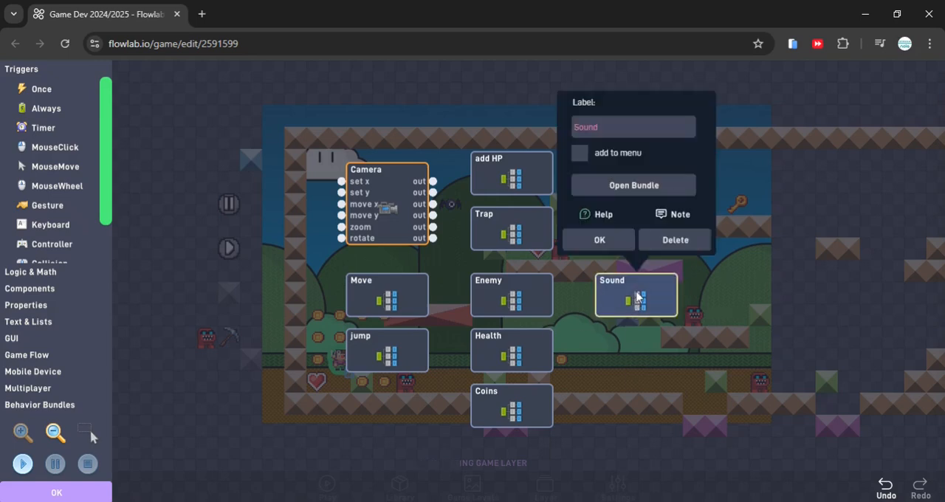
left_click(623, 186)
left_click(590, 289)
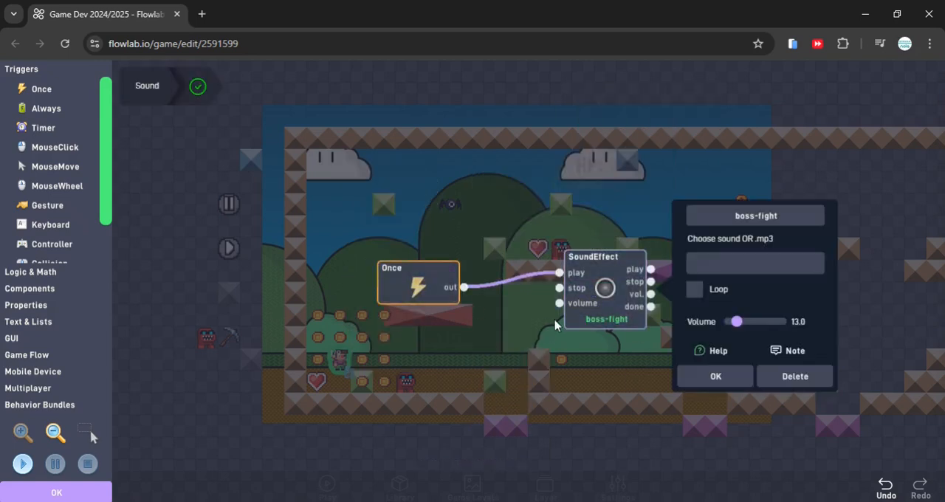
Preview the burned_village, boss and 12okt tracks in the music library for the player's SoundEffect
left_click(734, 214)
left_click(509, 231)
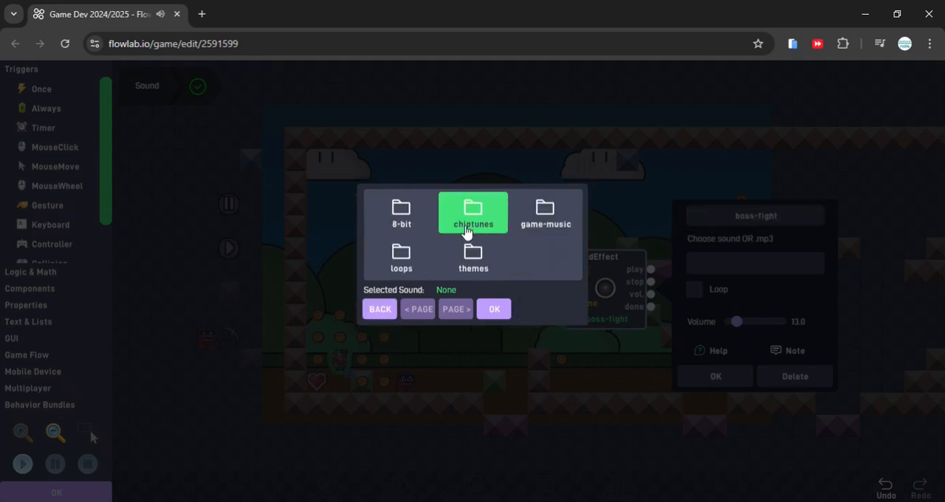
left_click(403, 259)
left_click(406, 246)
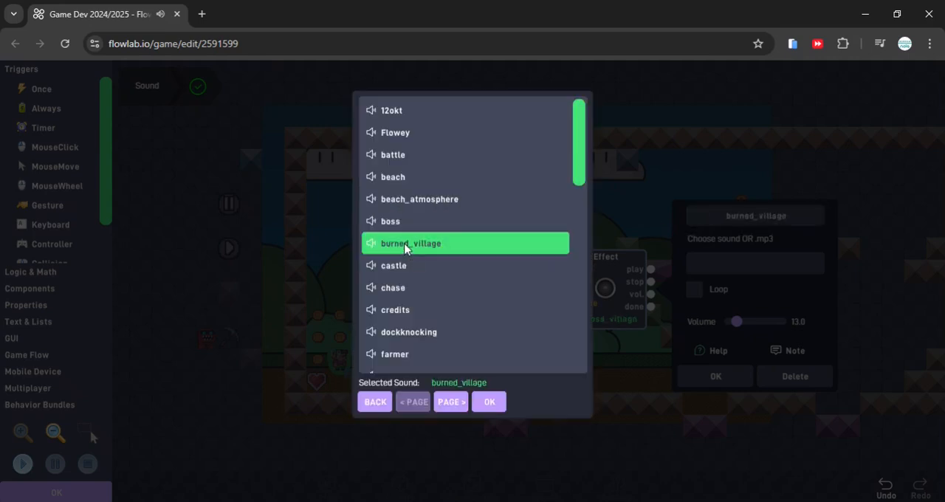
left_click(414, 220)
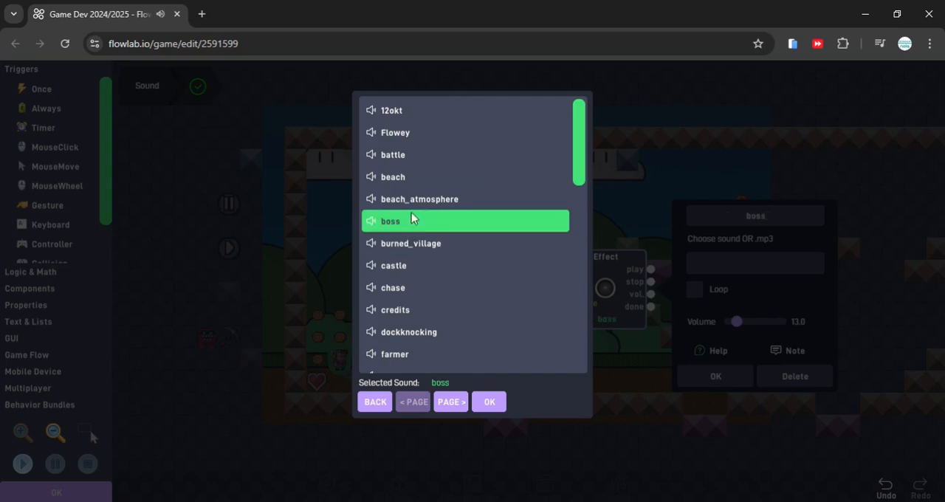
left_click(412, 178)
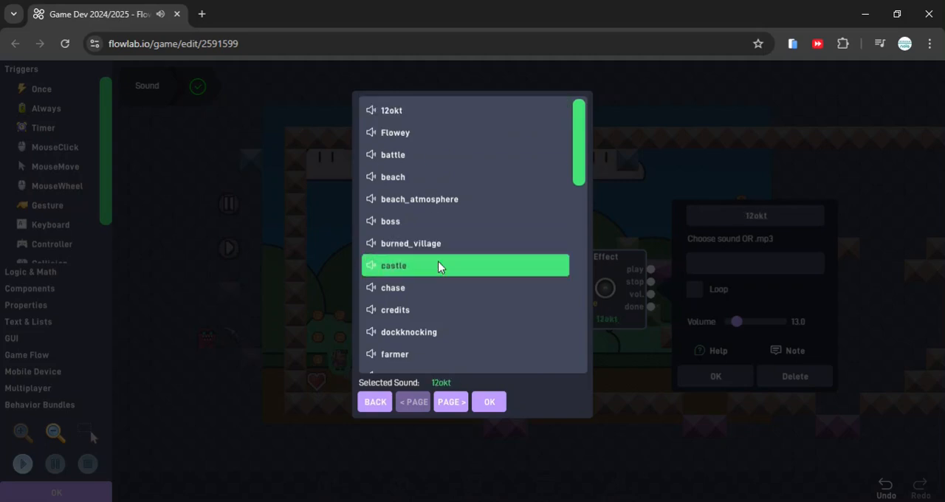
Assign the farmer track to the player's SoundEffect, set its volume to 6.8, and save the behaviors
left_click(411, 354)
scroll(448, 295, "down", 1)
scroll(448, 313, "down", 1)
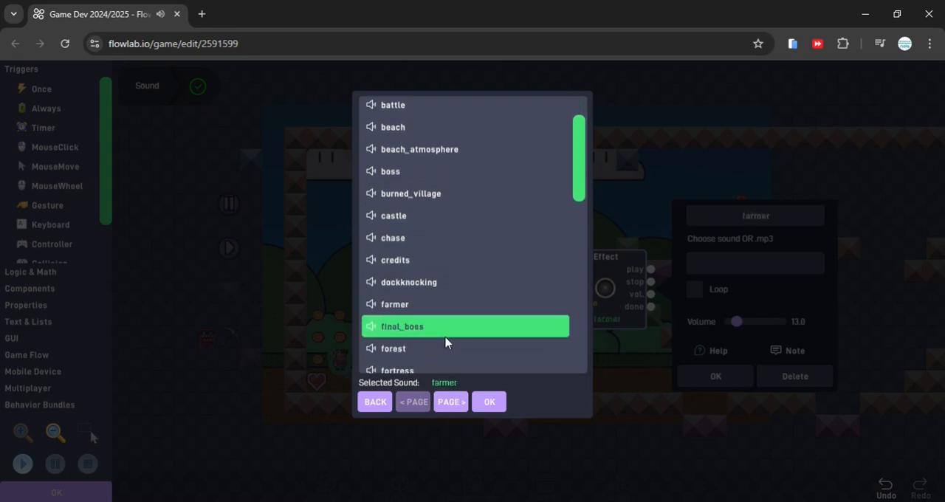
left_click(489, 403)
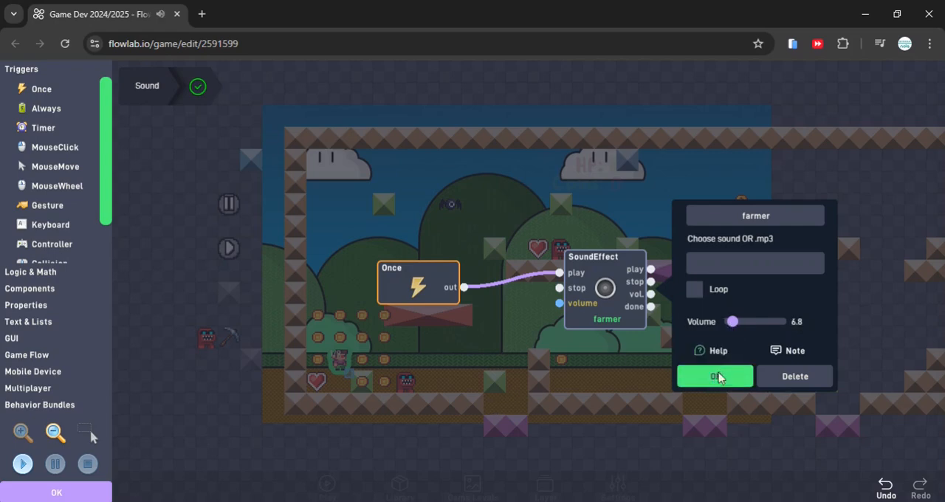
left_click(715, 376)
left_click(57, 493)
Play the game to hear the farmer background music while collecting coins and the heart, then return to the editor
left_click(384, 473)
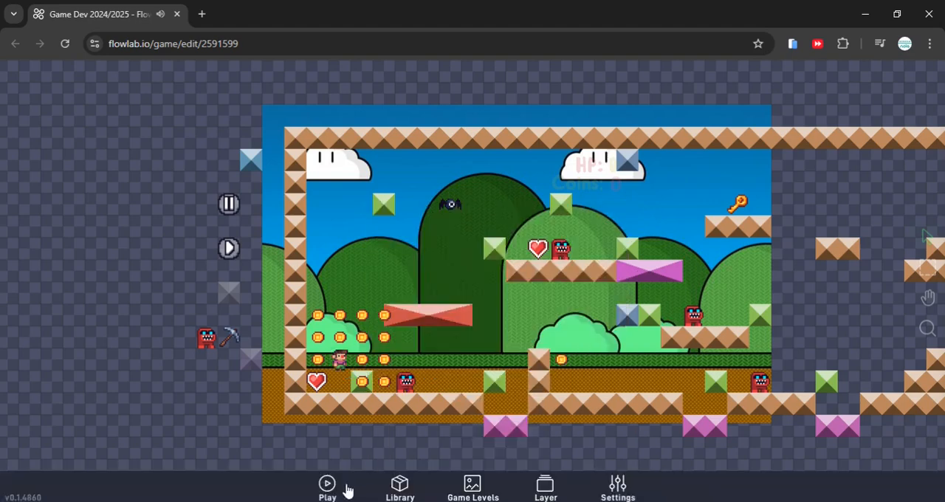
left_click(346, 434)
key("Left")
key("Up")
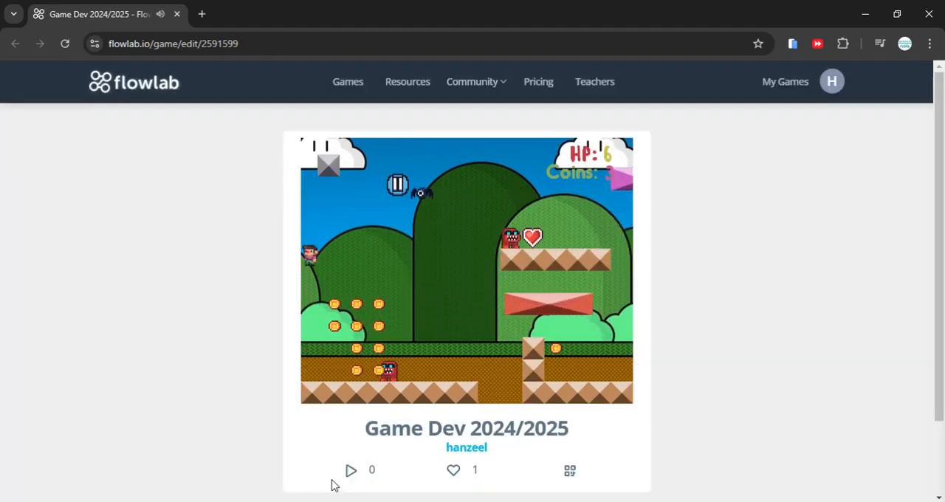
key("Right")
key("Up")
key("Right")
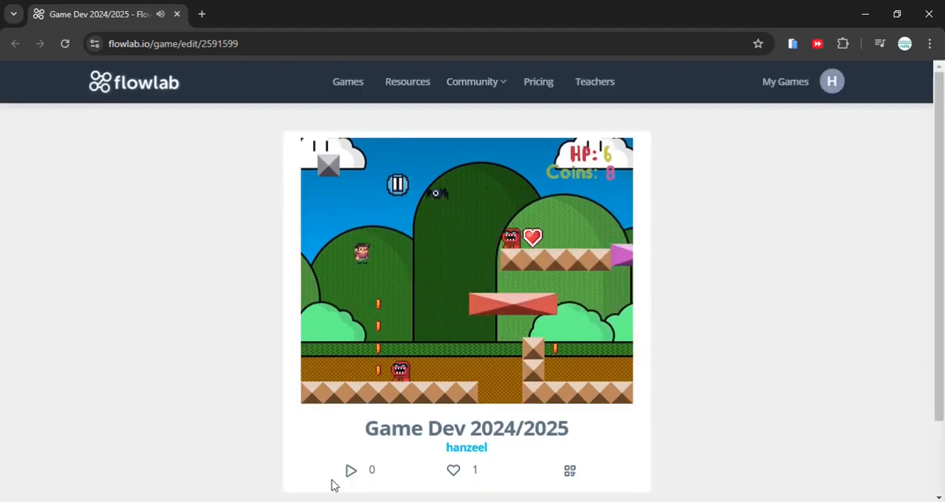
key("Up")
key("Left")
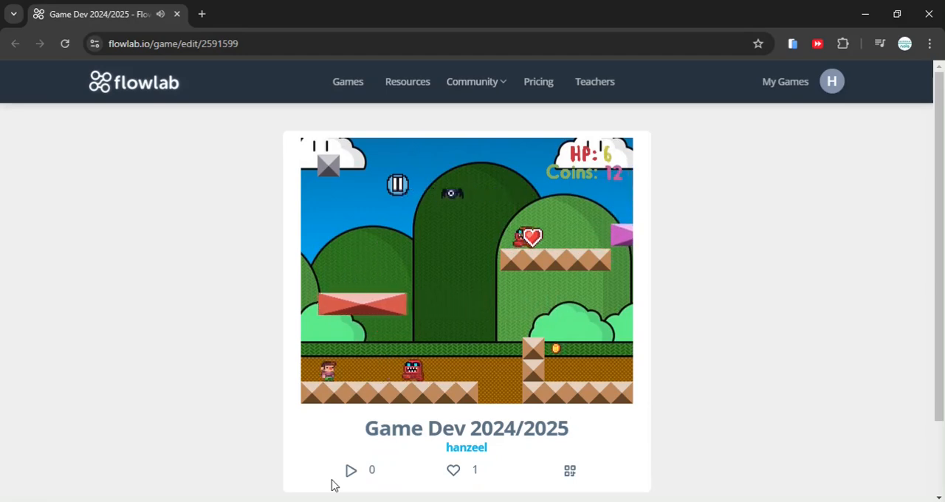
key("Right")
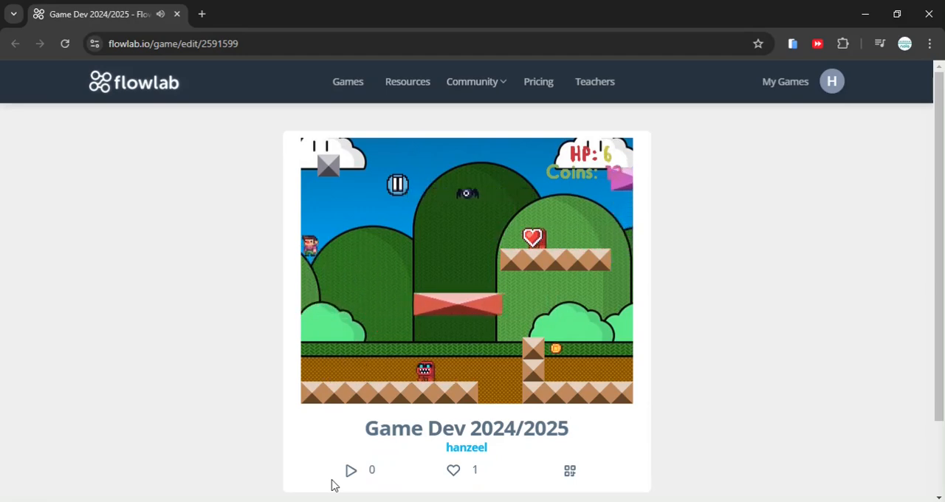
scroll(395, 436, "down", 1)
left_click(399, 430)
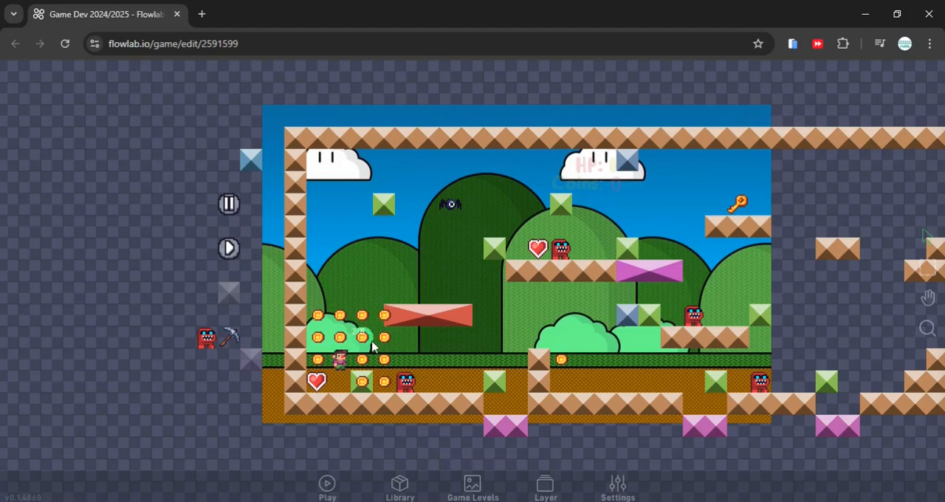
Open the player's Shoot behavior bundle and check its Keyboard trigger block
left_click_drag(481, 356, 425, 347)
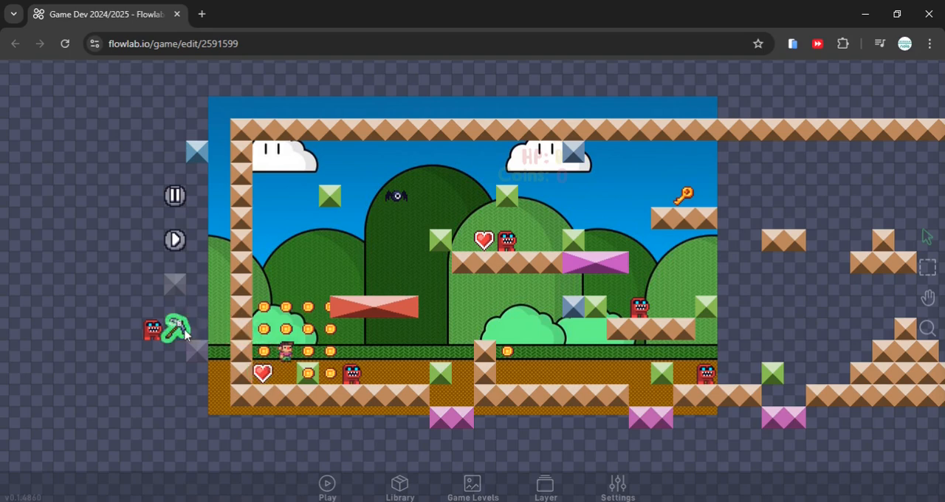
left_click(286, 353)
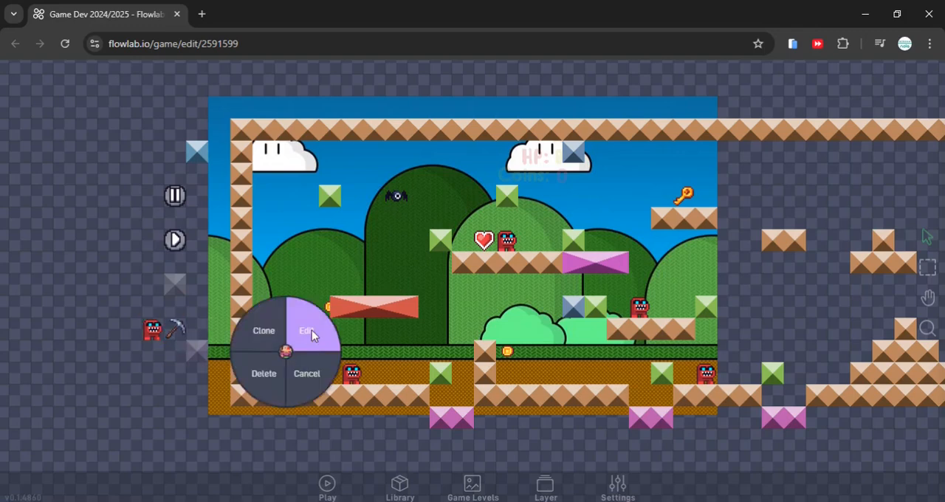
left_click(311, 334)
left_click(498, 229)
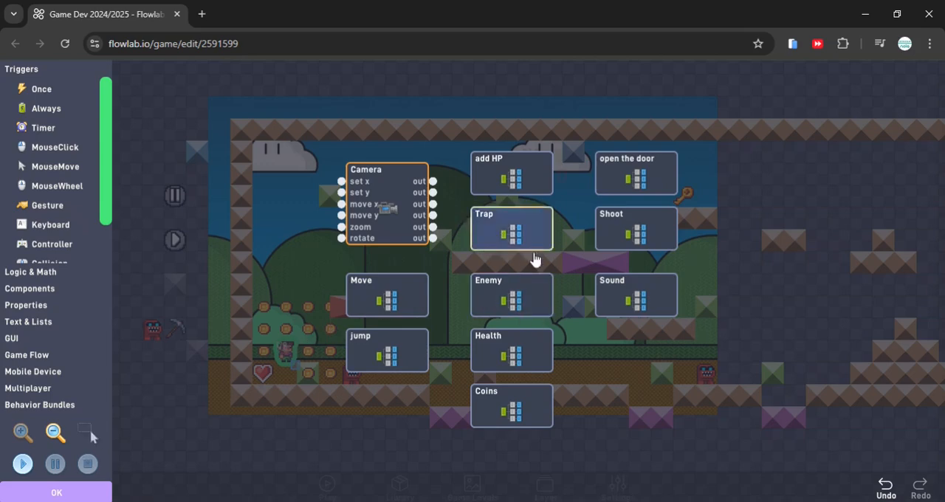
double_click(631, 235)
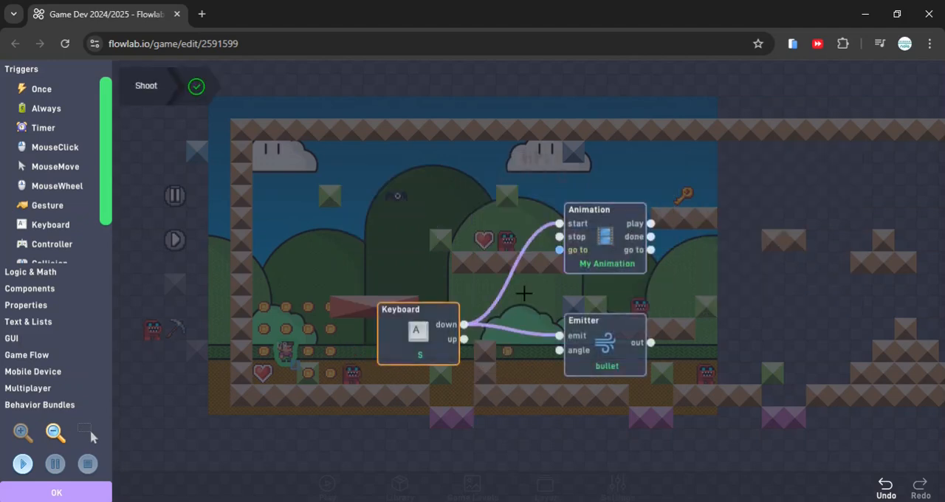
left_click(423, 337)
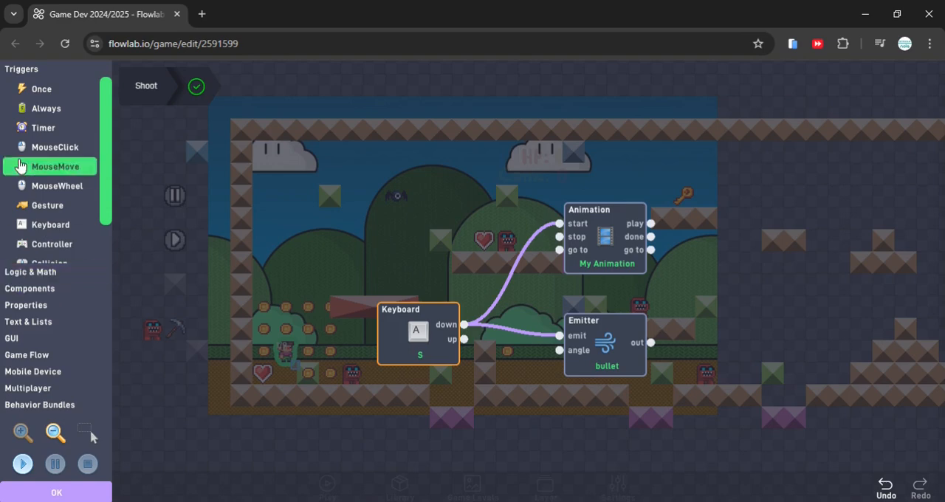
Add a Sound component below the Emitter, connect the Keyboard's down output to its play input, and open its settings
left_click(40, 289)
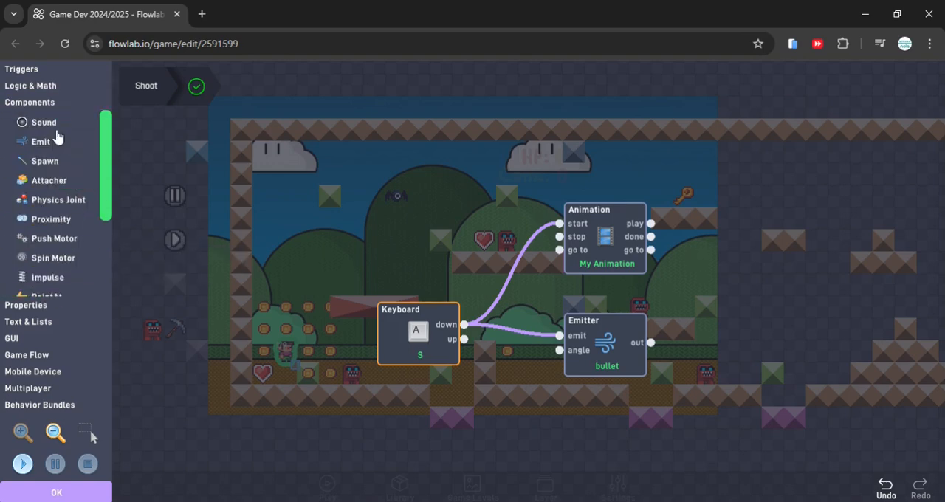
left_click_drag(44, 122, 548, 356)
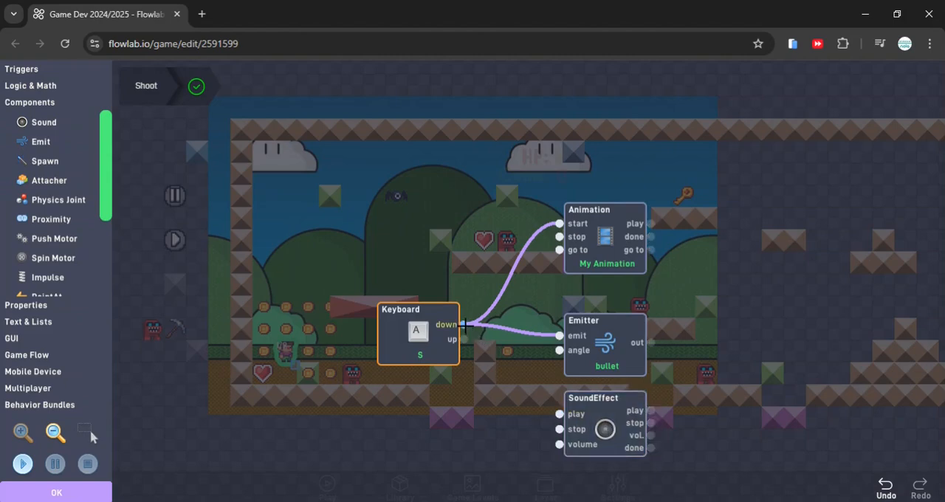
left_click_drag(464, 325, 600, 418)
left_click(599, 418)
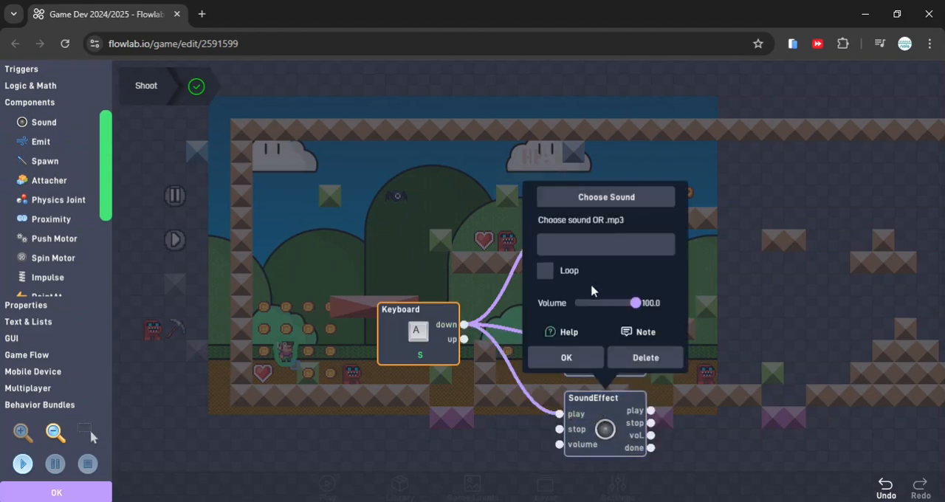
Set the SoundEffect's volume to 11.3, audition the impact sounds, assign impact sound effect 5, and save the Shoot behavior
left_click_drag(635, 303, 583, 197)
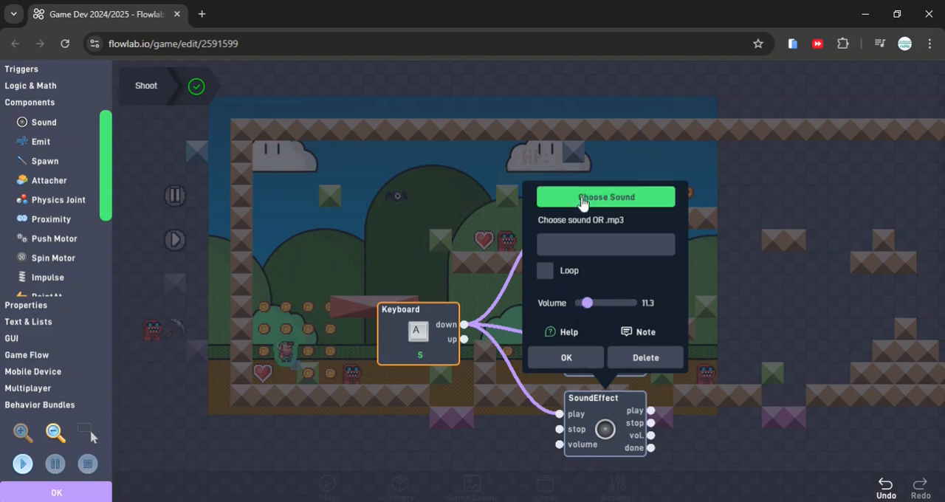
left_click(583, 197)
left_click(434, 216)
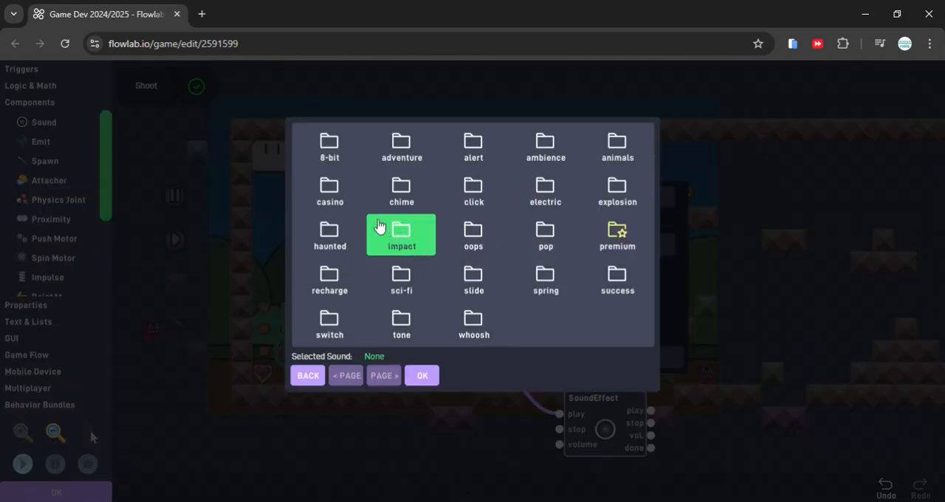
left_click(401, 240)
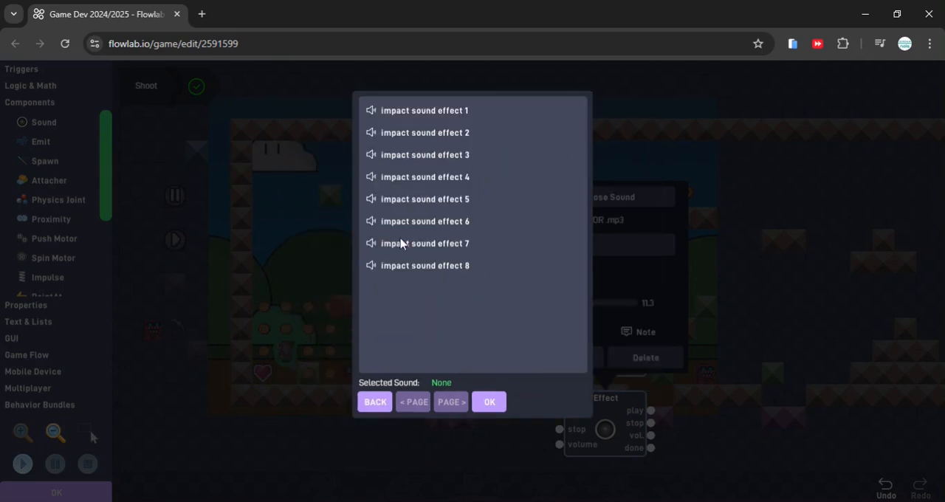
left_click(398, 223)
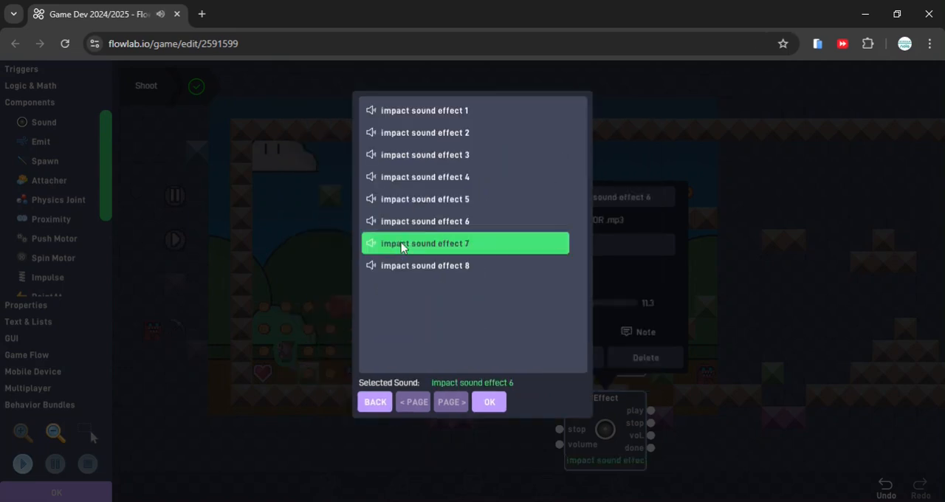
left_click(399, 244)
left_click(405, 204)
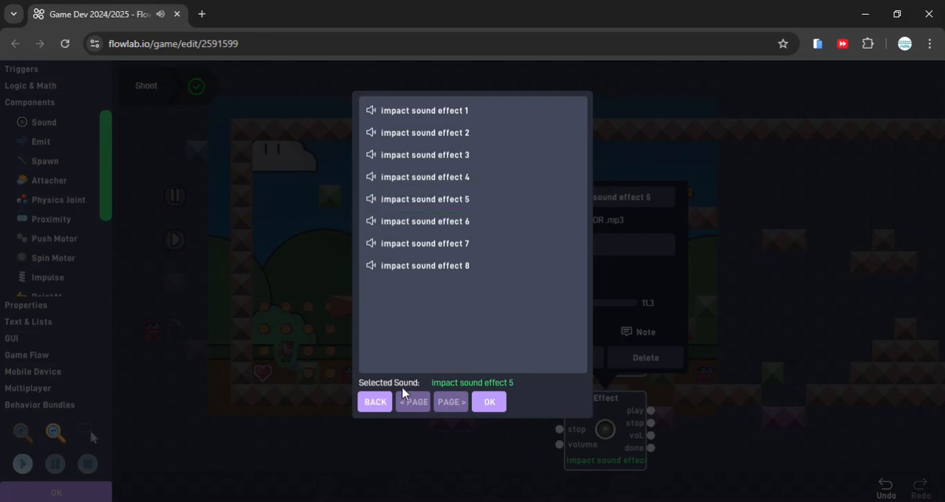
left_click(490, 404)
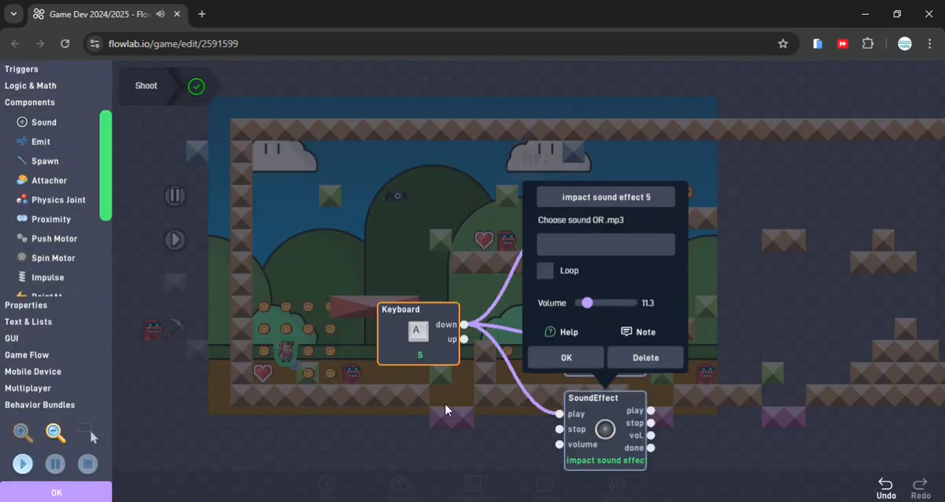
left_click(107, 492)
Play the game to test the shooting sound by firing pickaxes while moving and jumping, and return to the editor
left_click(343, 474)
left_click(329, 484)
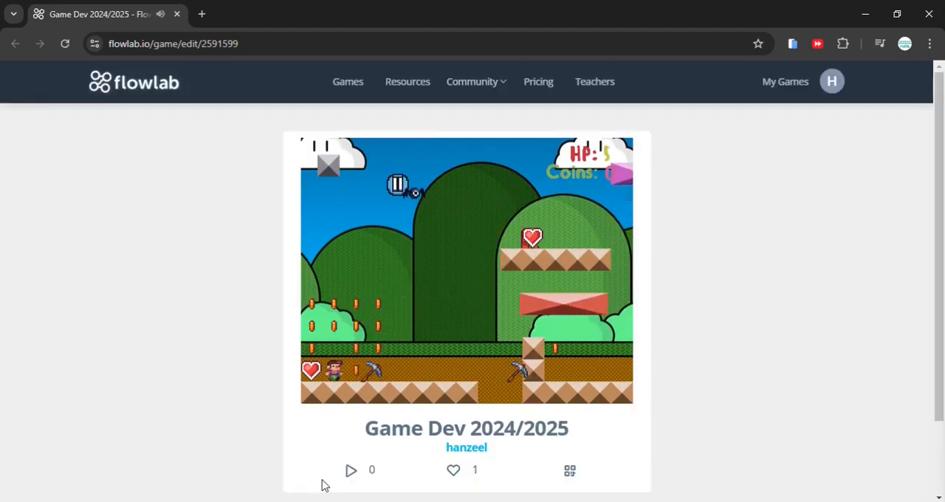
key("space")
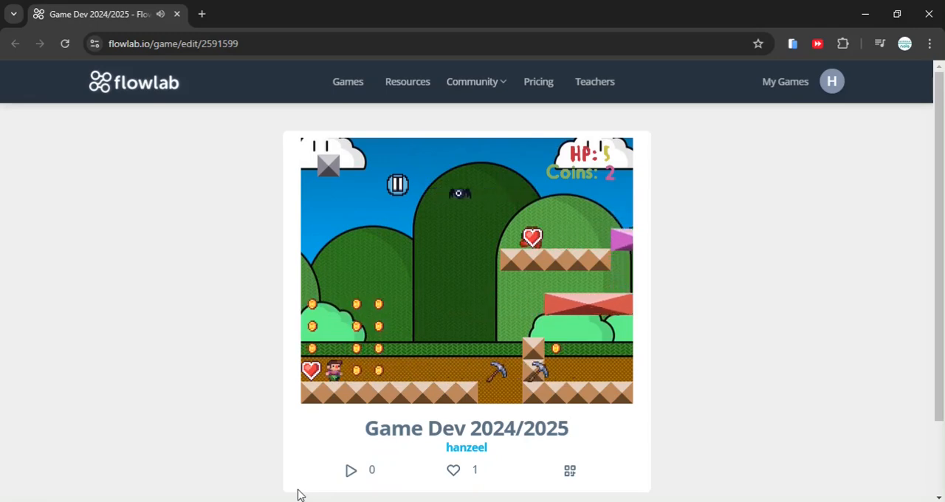
key("Up")
key("Right")
key("space")
key("space")
key("space")
key("space")
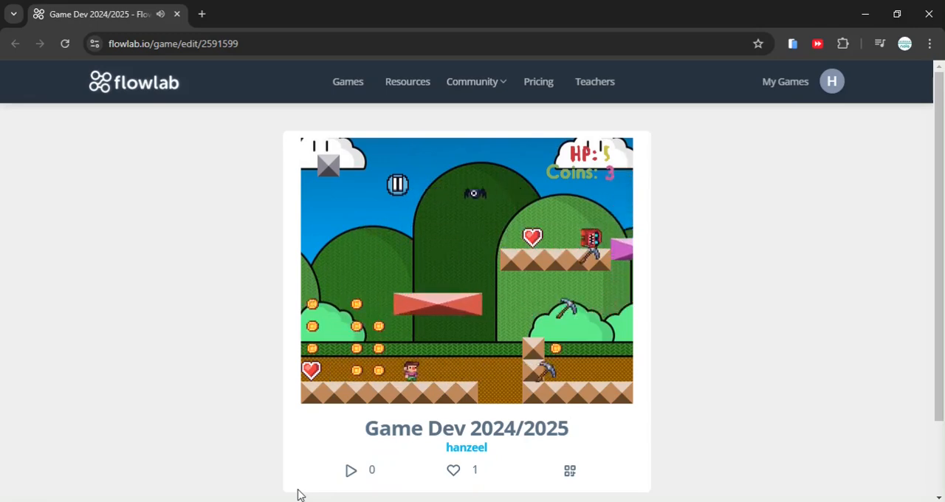
key("Left")
scroll(325, 435, "down", 1)
left_click(408, 451)
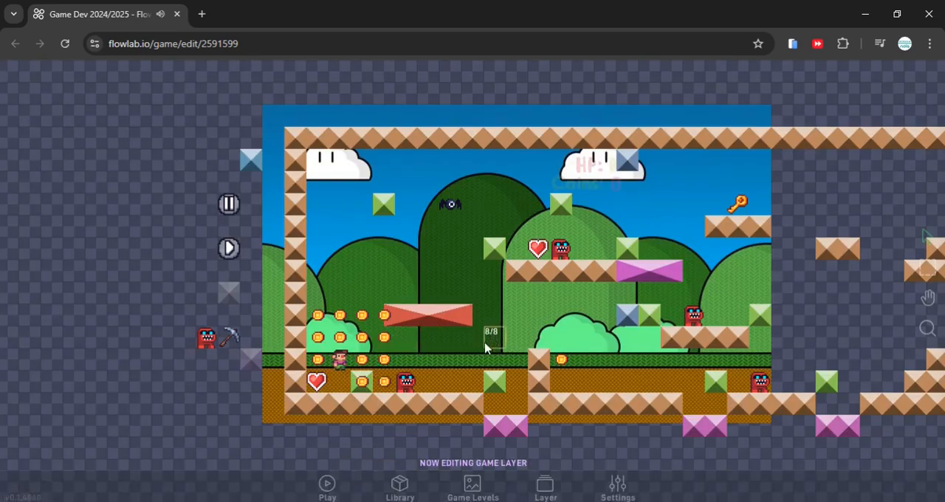
left_click_drag(557, 316, 474, 322)
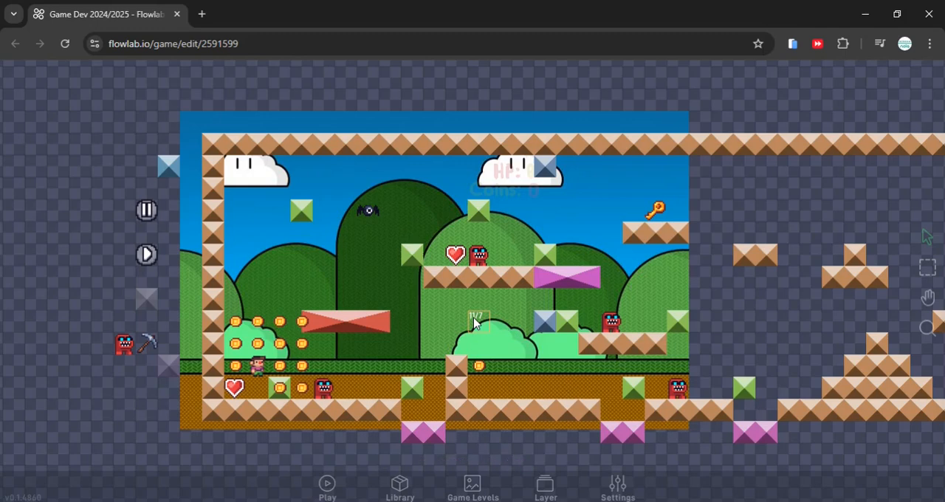
left_click_drag(431, 315, 481, 300)
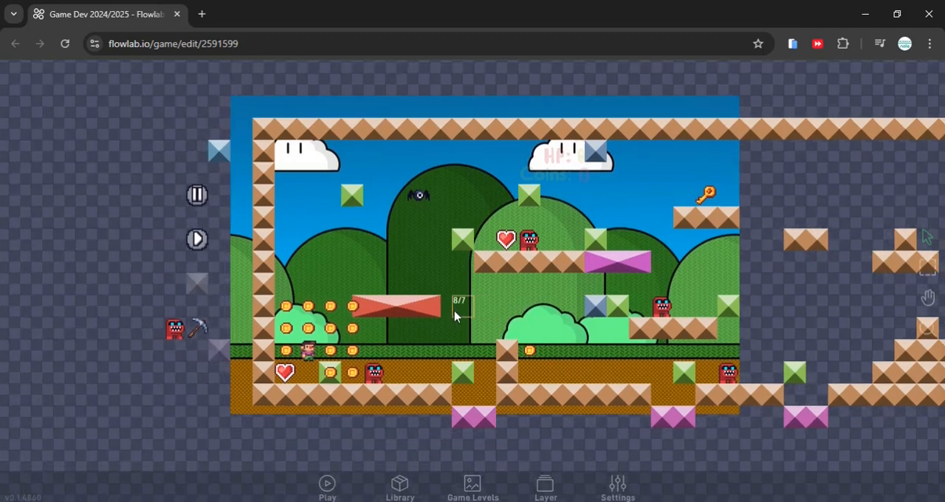